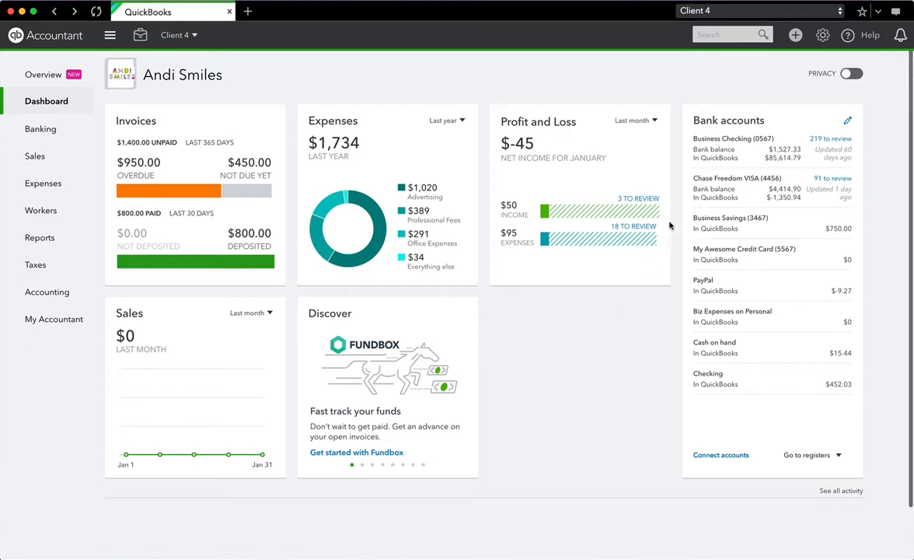
# - Navigate from the dashboard to the Sales > Invoices list
pyautogui.click(795, 36)
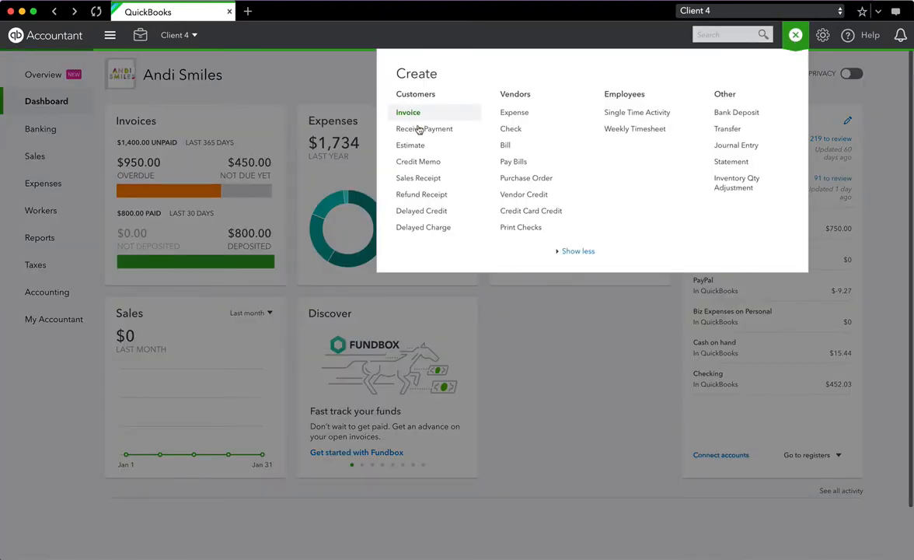
pyautogui.click(549, 322)
pyautogui.moveTo(33, 153)
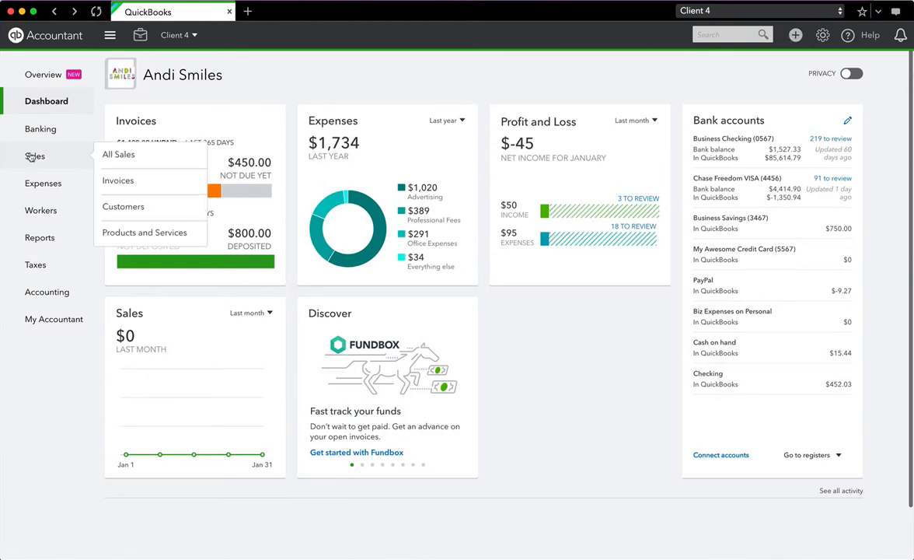
pyautogui.click(125, 181)
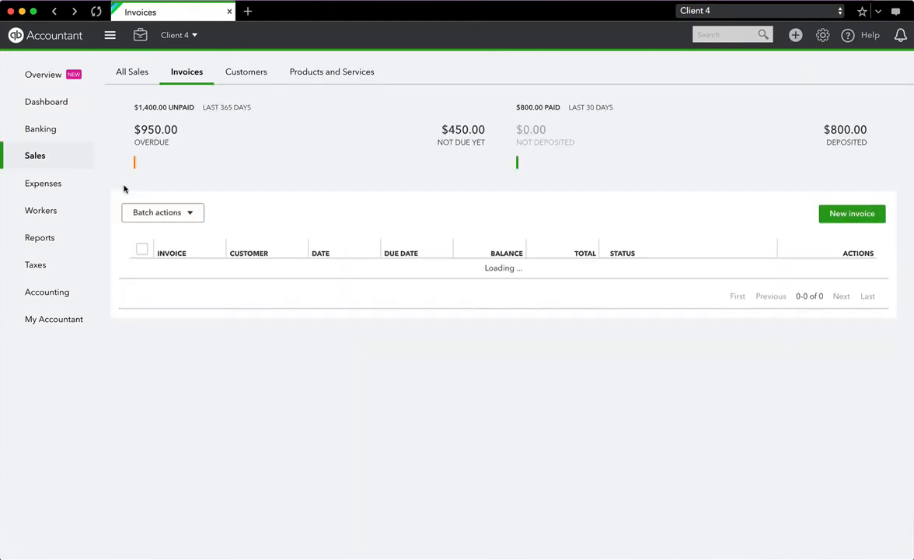
# - Start a new blank Invoice #14 from the Invoices page
pyautogui.click(861, 221)
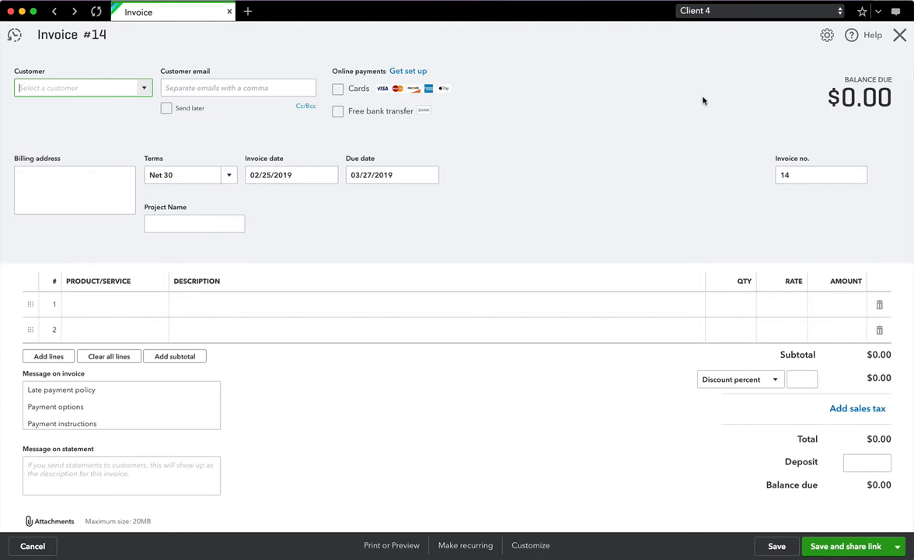
# - Replace the chosen existing customer with a newly added customer and assign it to the invoice
pyautogui.write('ABBA')
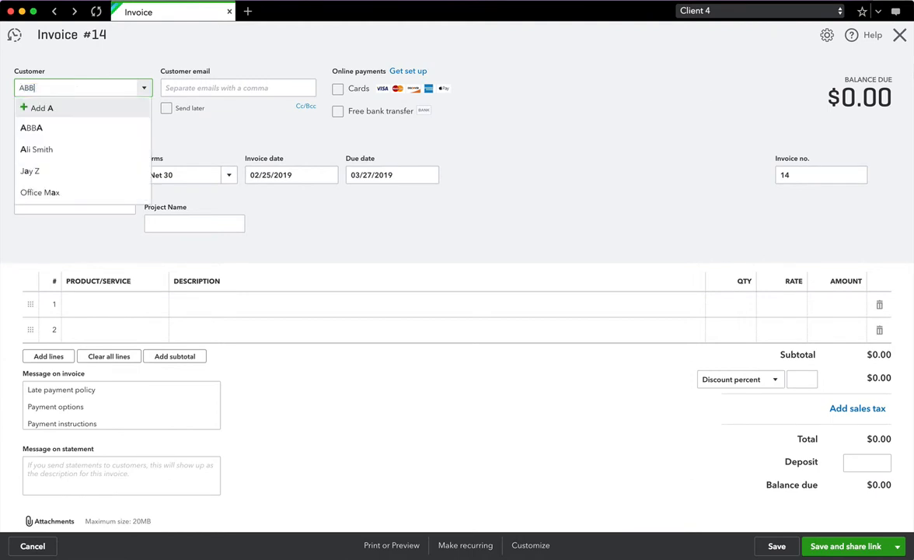
pyautogui.click(31, 128)
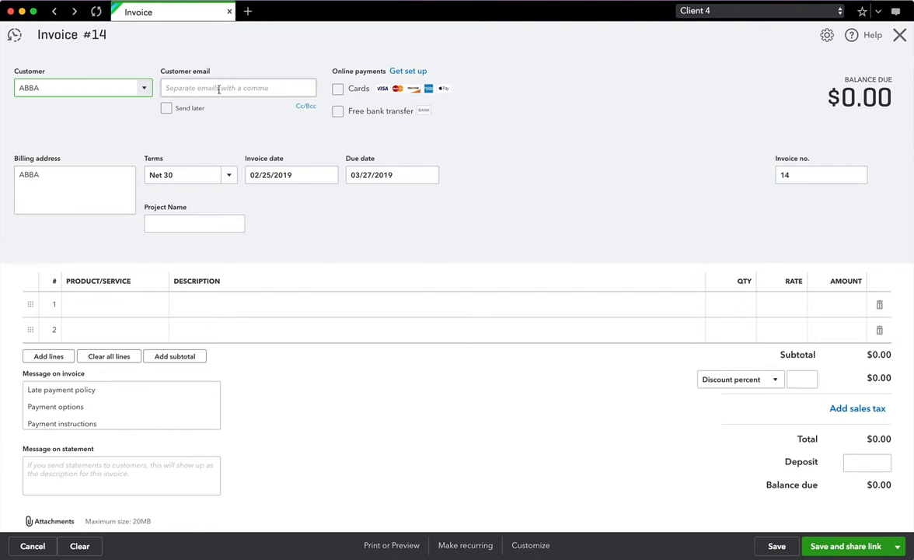
pyautogui.click(144, 89)
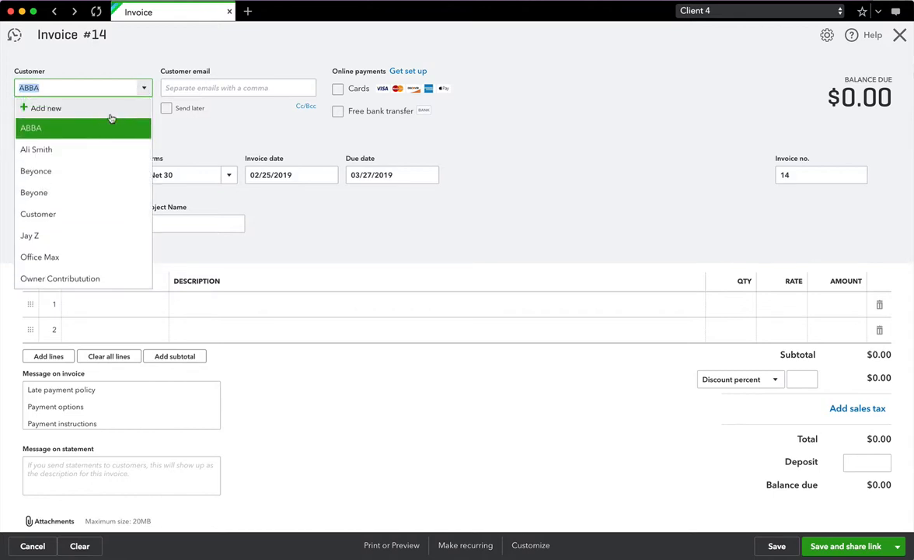
pyautogui.click(38, 107)
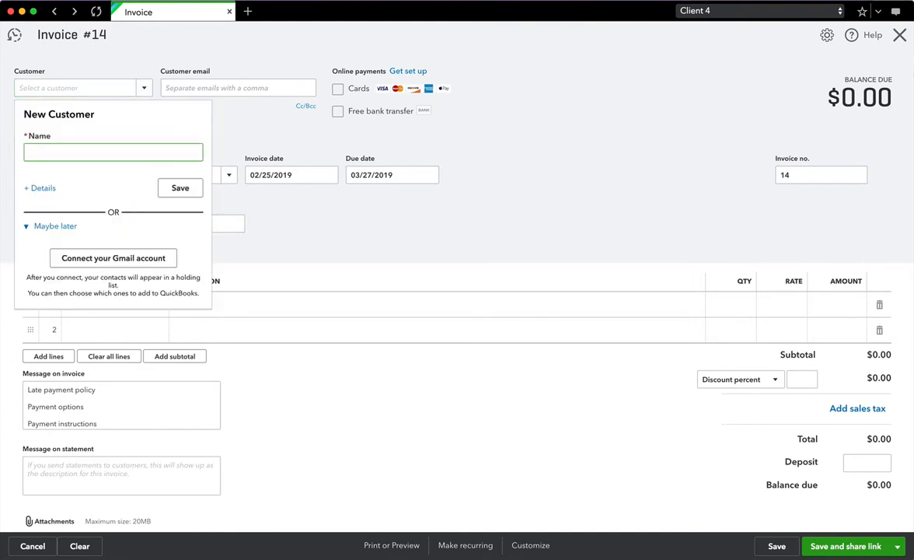
pyautogui.write('RuPaul')
pyautogui.click(175, 188)
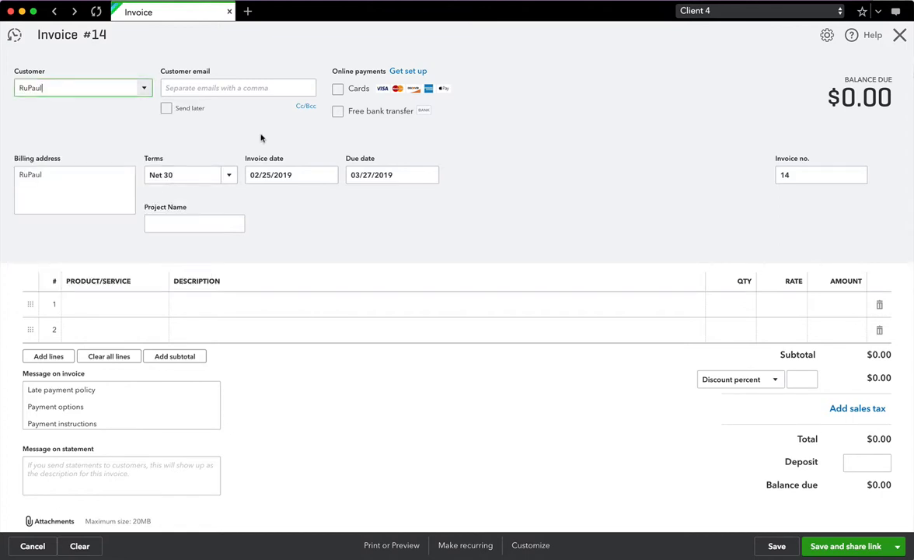
pyautogui.click(209, 87)
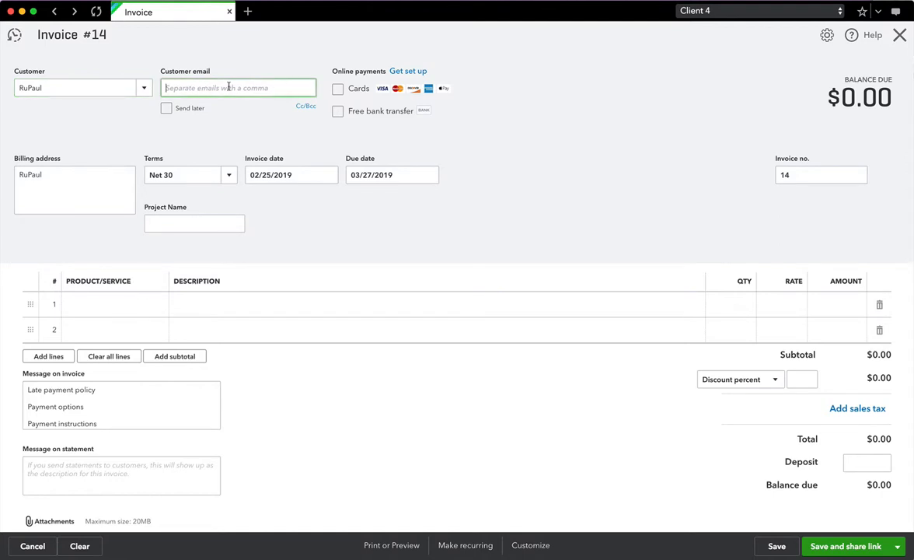
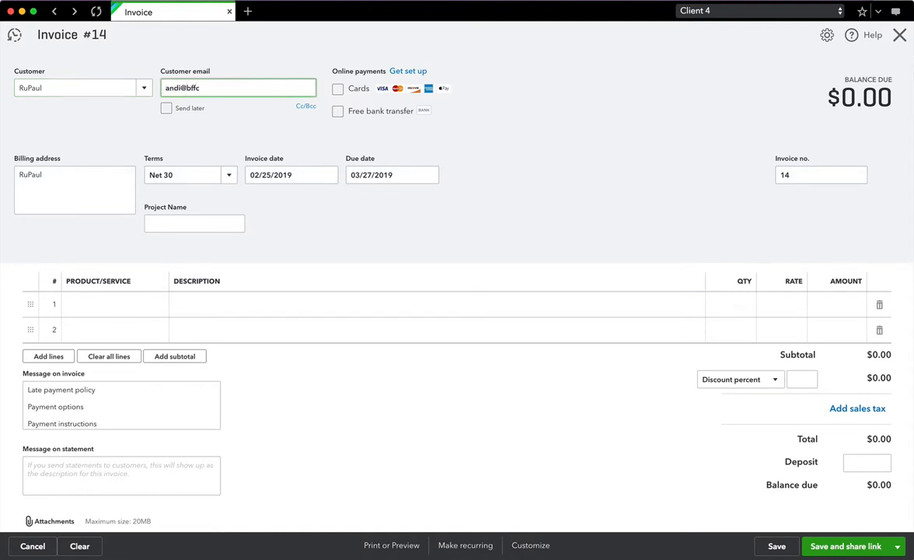
# - Allow online payment by cards and by free bank transfer
pyautogui.click(337, 90)
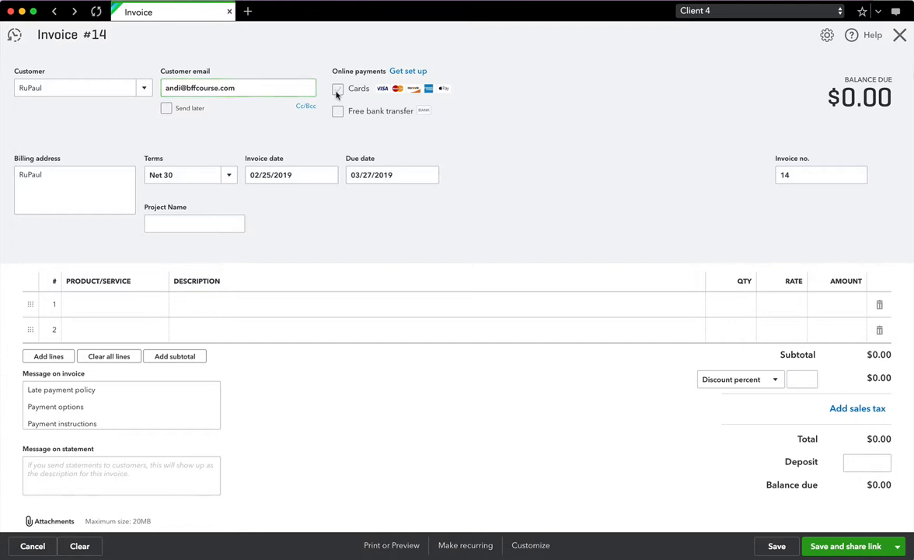
pyautogui.click(337, 111)
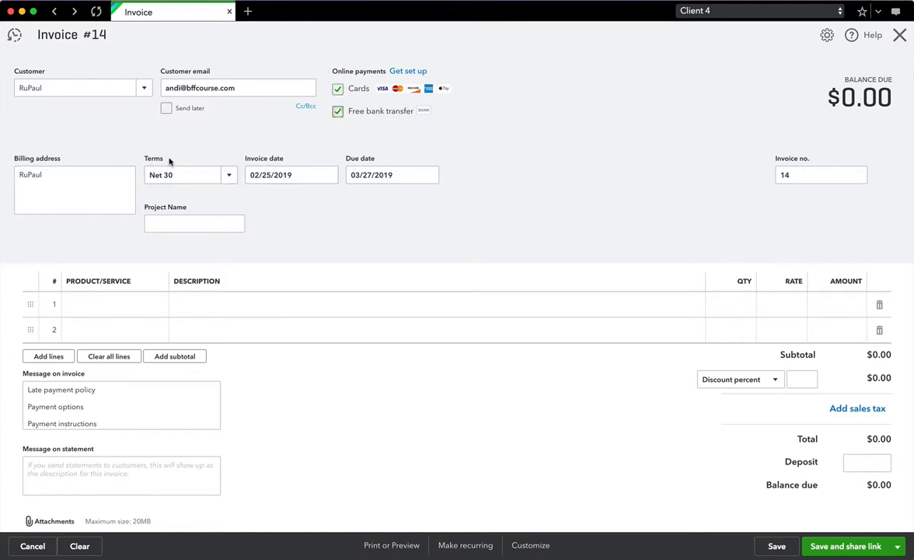
pyautogui.click(230, 178)
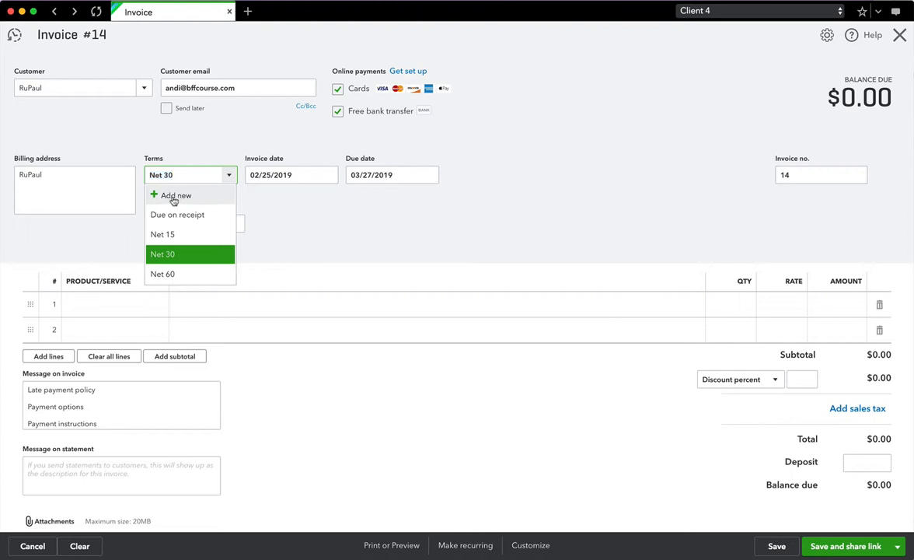
# - Add a Net 7 payment term due in 7 fixed days and apply it to the invoice
pyautogui.click(173, 196)
pyautogui.write('Net 7')
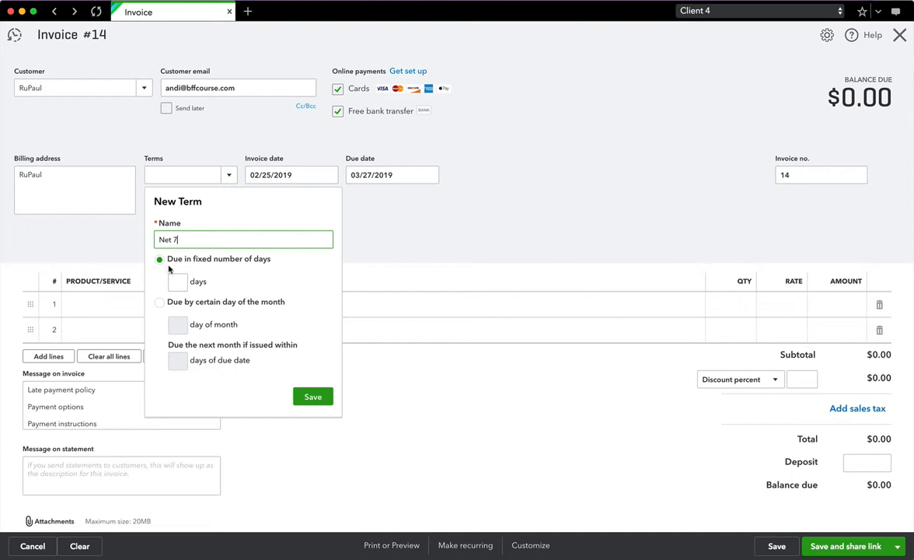
pyautogui.click(178, 284)
pyautogui.write('7')
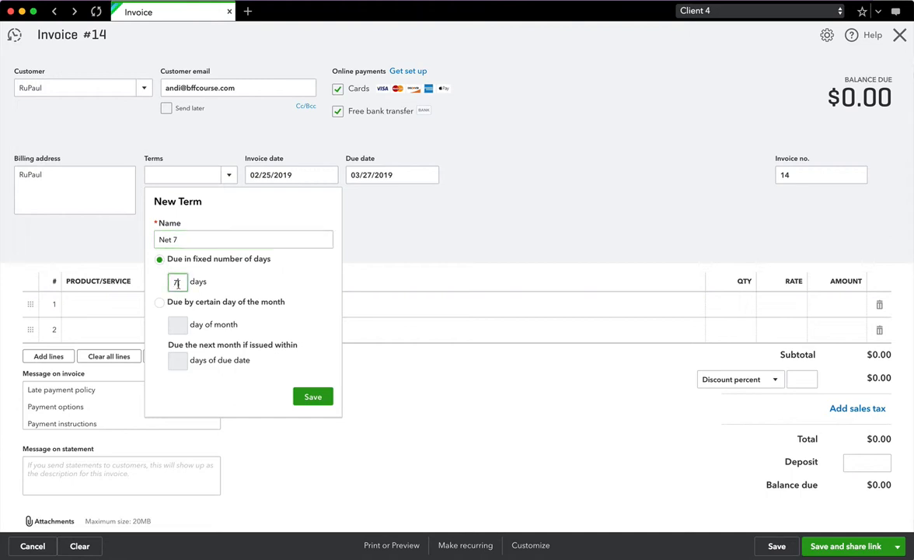
pyautogui.click(160, 302)
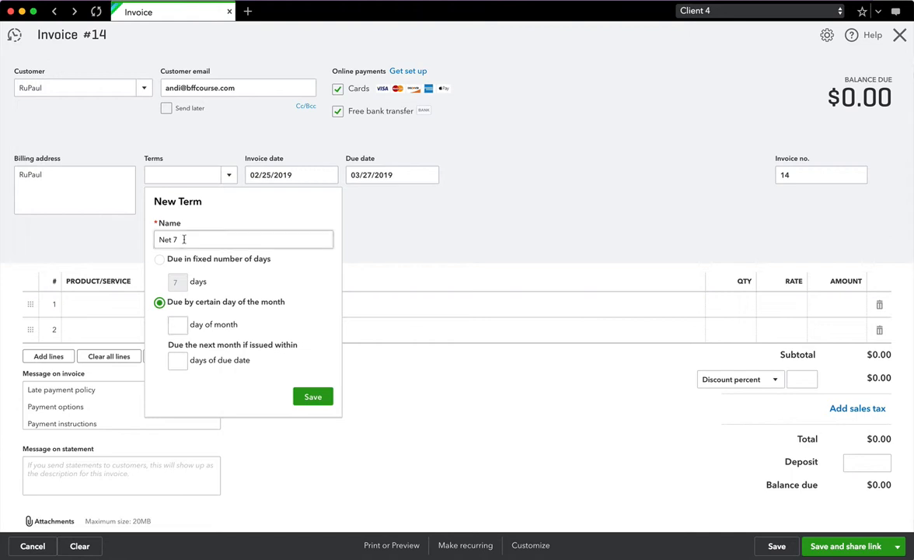
pyautogui.click(177, 324)
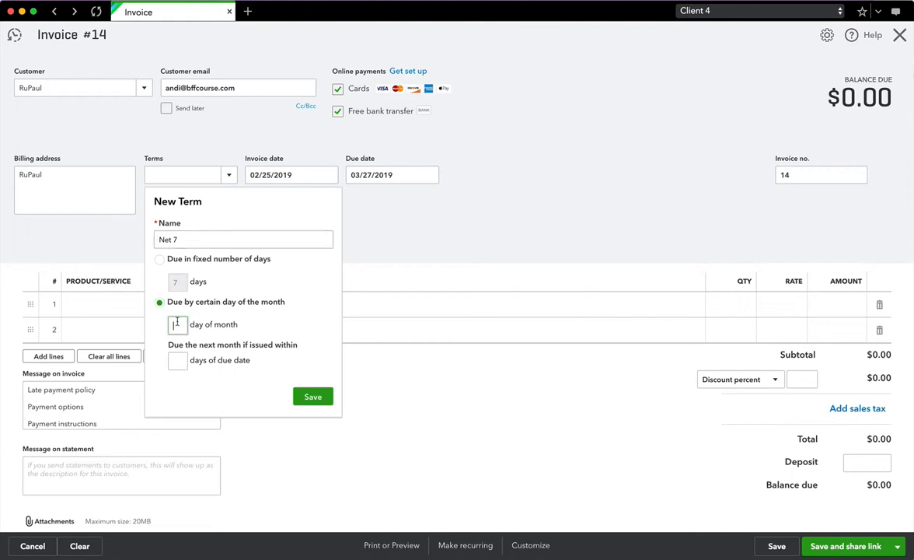
pyautogui.write('15')
pyautogui.click(159, 259)
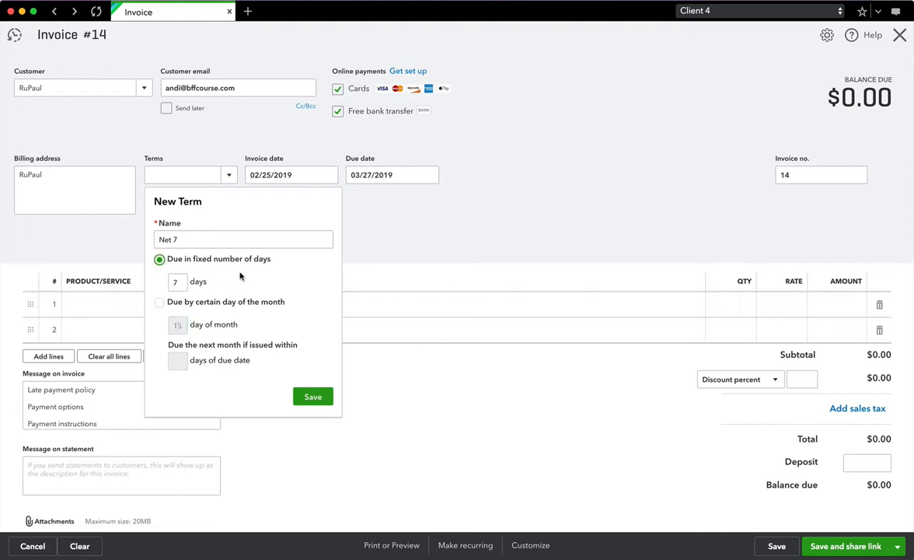
pyautogui.click(312, 398)
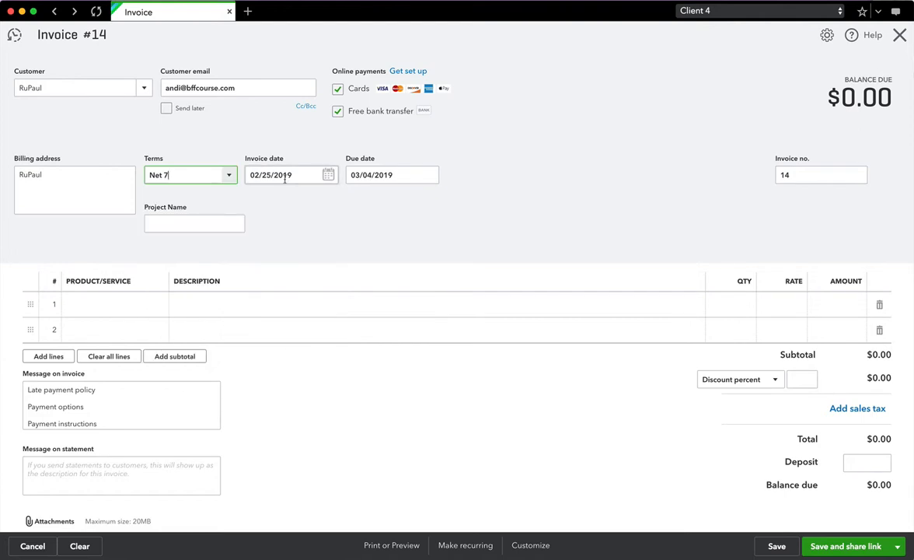
# - Pick Feb 28, 2019 as the invoice date and Mar 8, 2019 as the due date
pyautogui.click(329, 176)
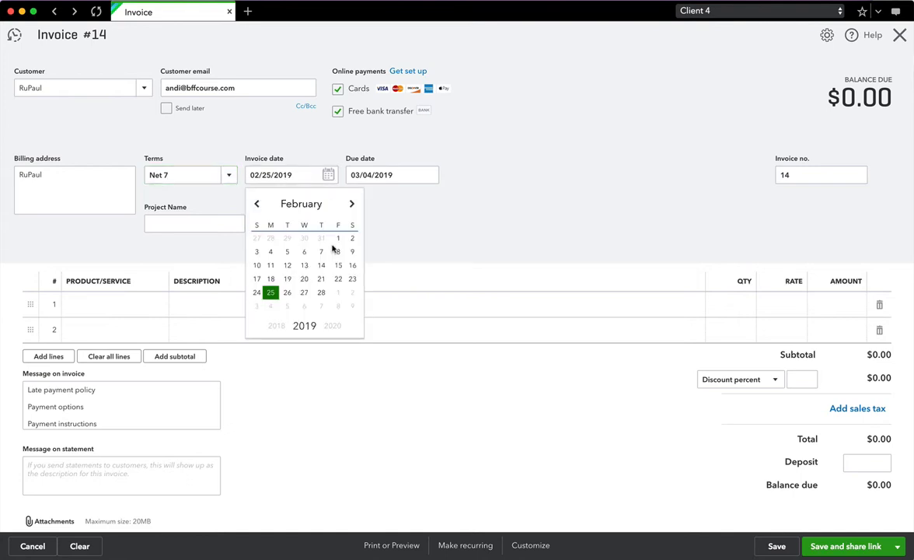
pyautogui.click(322, 294)
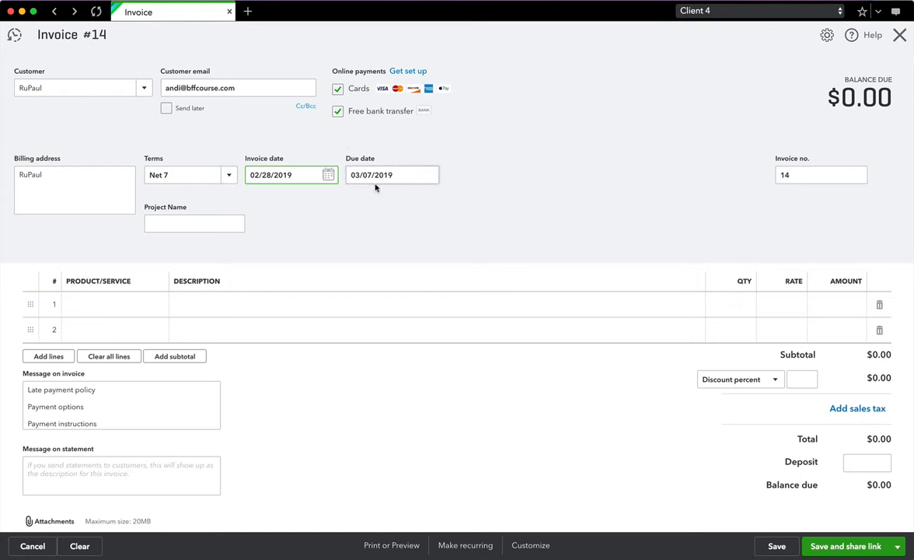
pyautogui.click(429, 177)
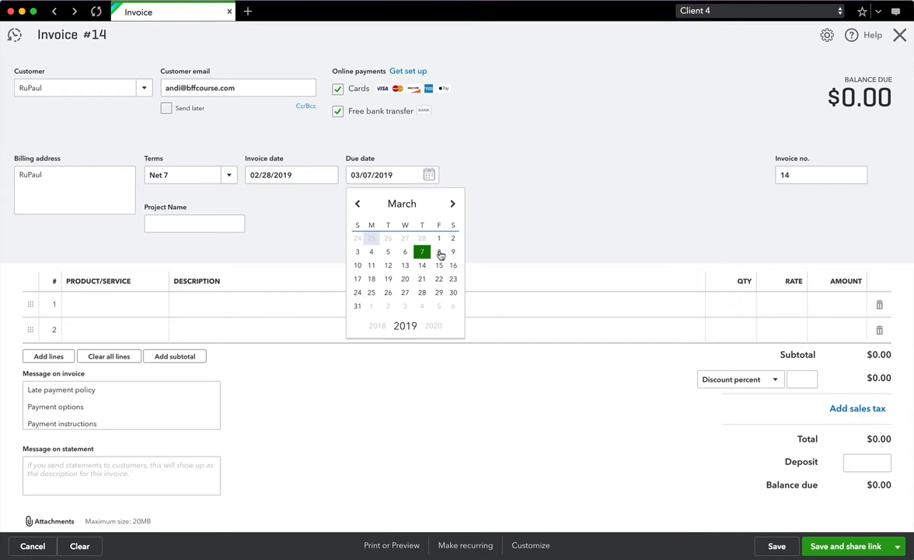
pyautogui.click(440, 252)
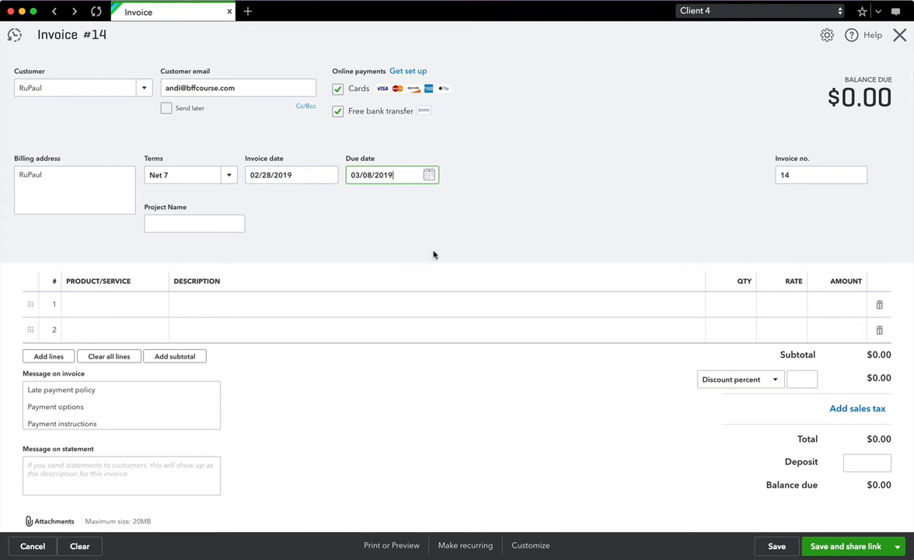
# - Change invoice number 14 to RP-19-01 and enter the project name Podcast Website
pyautogui.click(795, 174)
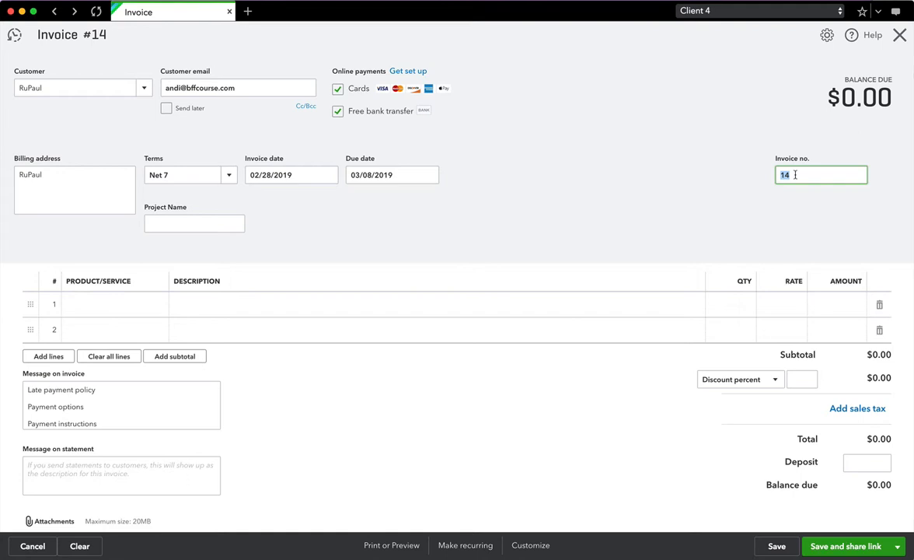
pyautogui.press('BackSpace')
pyautogui.write('RP-19-01')
pyautogui.click(159, 224)
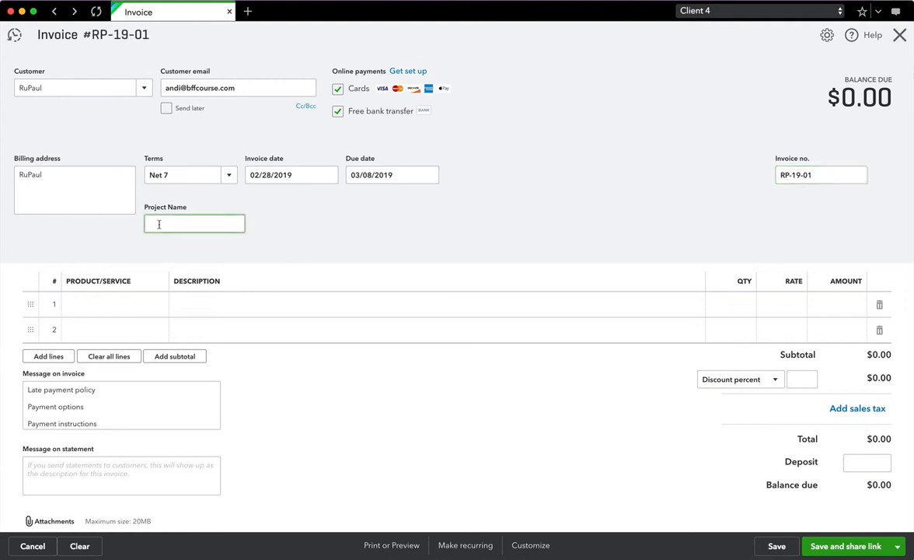
pyautogui.write('Podcast Website')
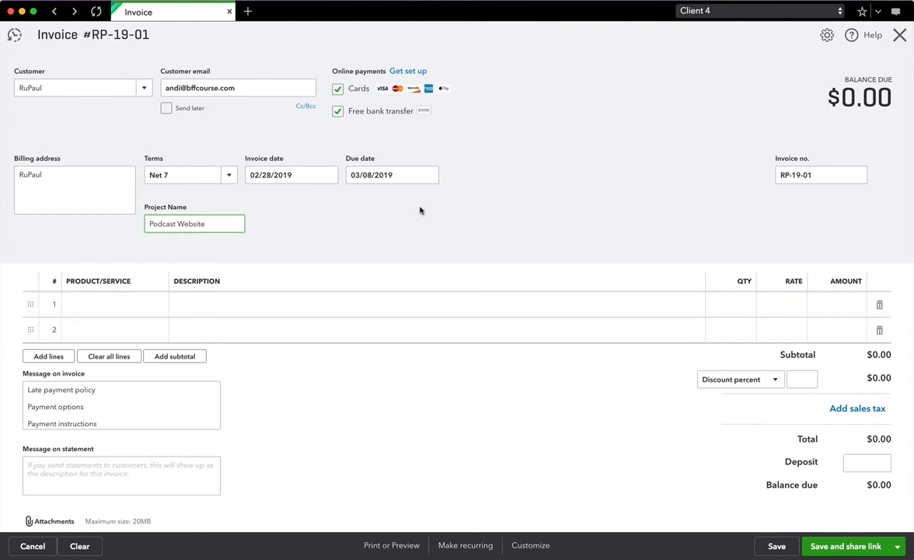
# - Choose Web Design Services as line 1's product, billed 1 at 150
pyautogui.click(119, 305)
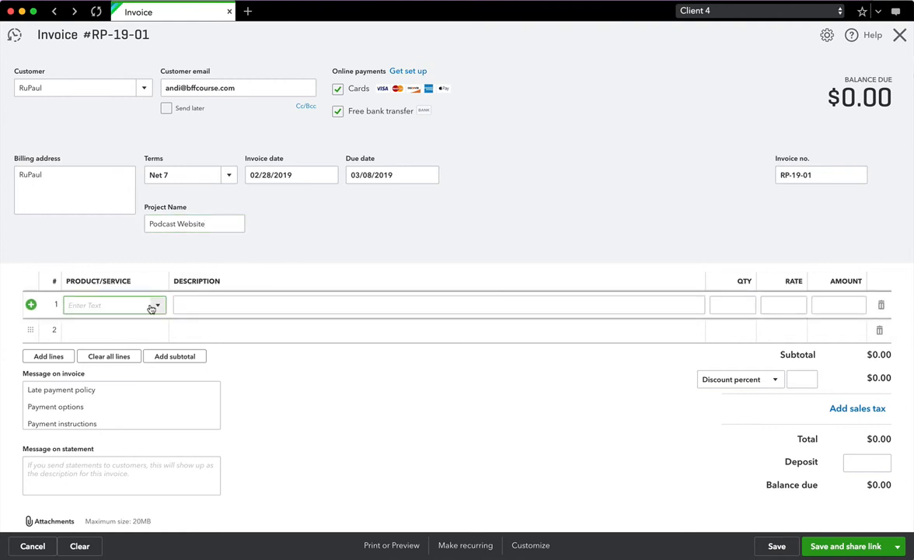
pyautogui.click(157, 306)
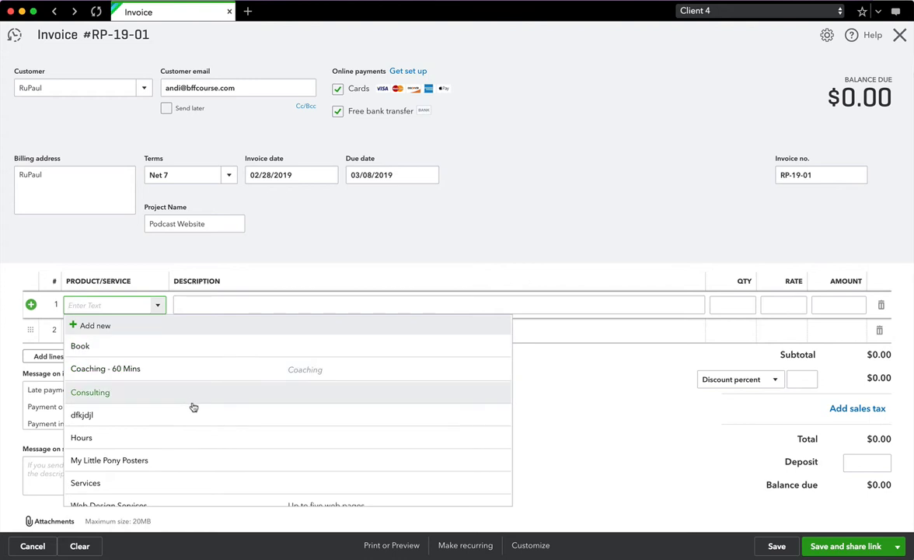
pyautogui.scroll(-1, 191, 397)
pyautogui.scroll(1, 196, 357)
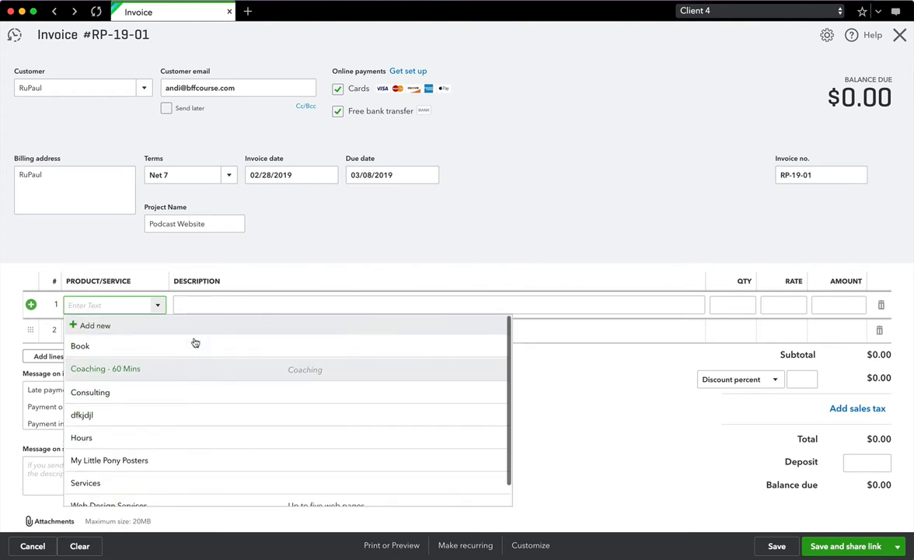
pyautogui.write('Web Design Services')
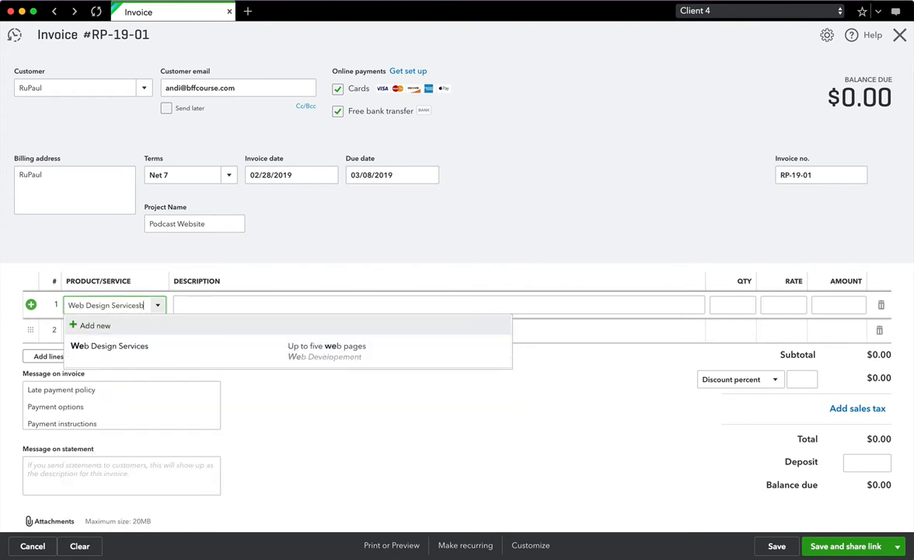
pyautogui.write('b')
pyautogui.press('BackSpace')
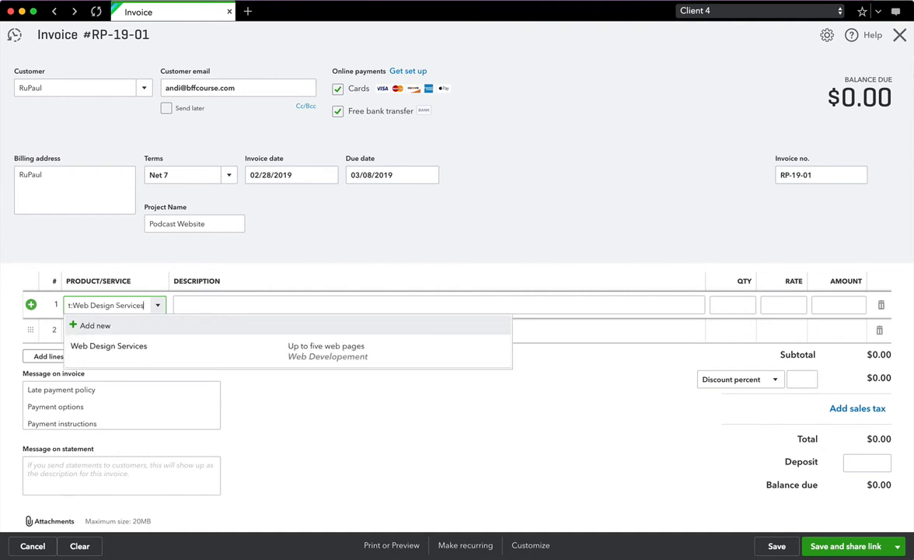
pyautogui.click(117, 346)
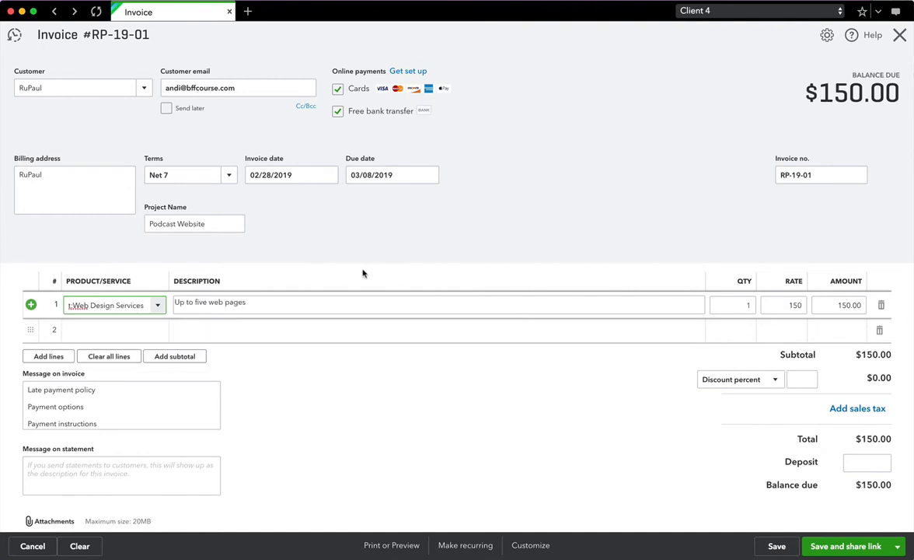
pyautogui.moveTo(250, 304); pyautogui.dragTo(177, 304)
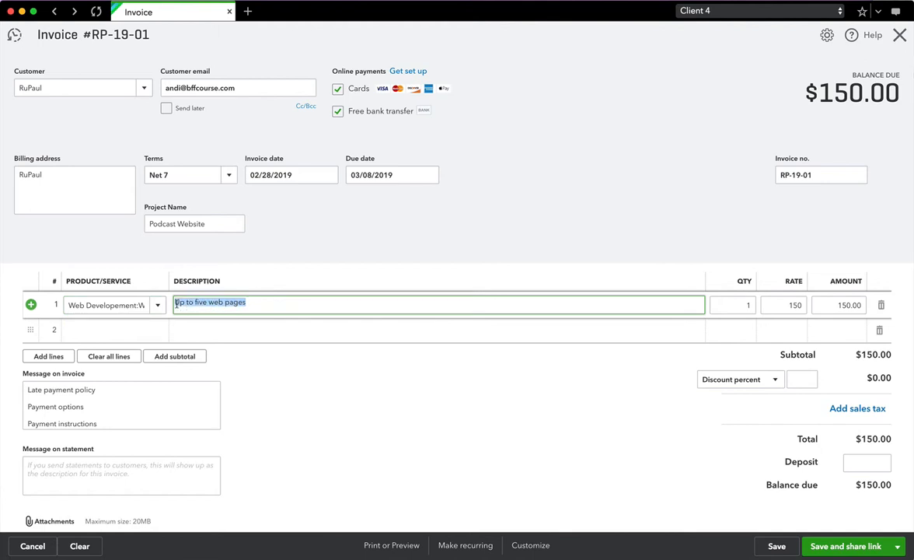
pyautogui.click(249, 302)
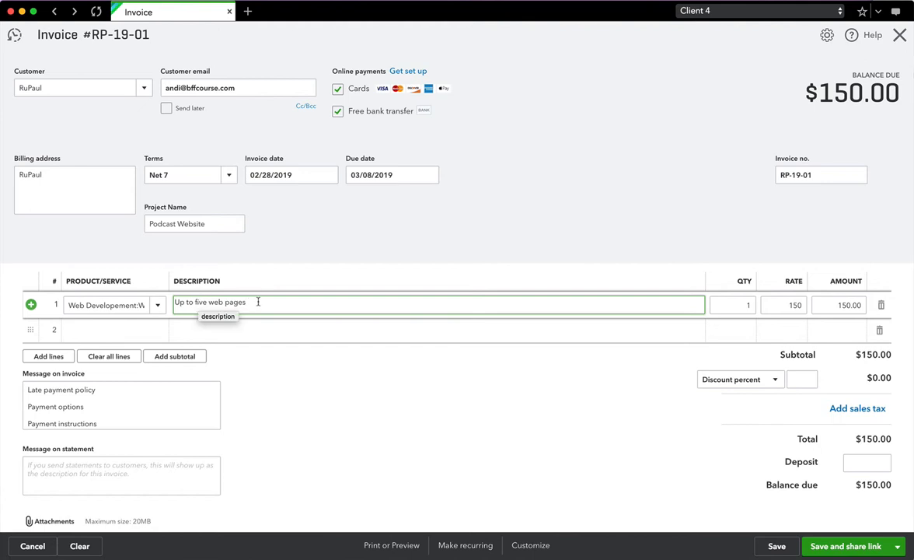
# - Append ': Name, Name, Name, Name, Name' to line 1's description and bill it 2 at 125
pyautogui.write(': Name, Nam')
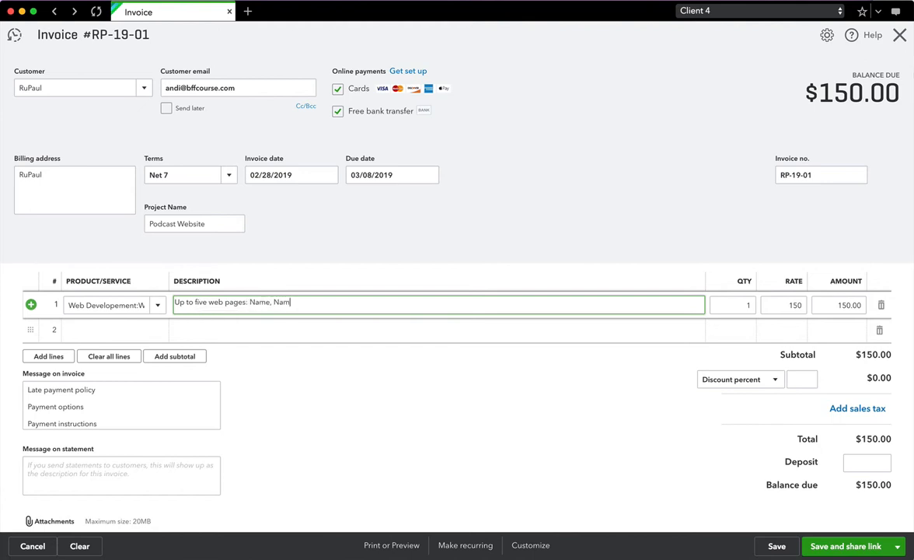
pyautogui.write('e, Name, Name, Name')
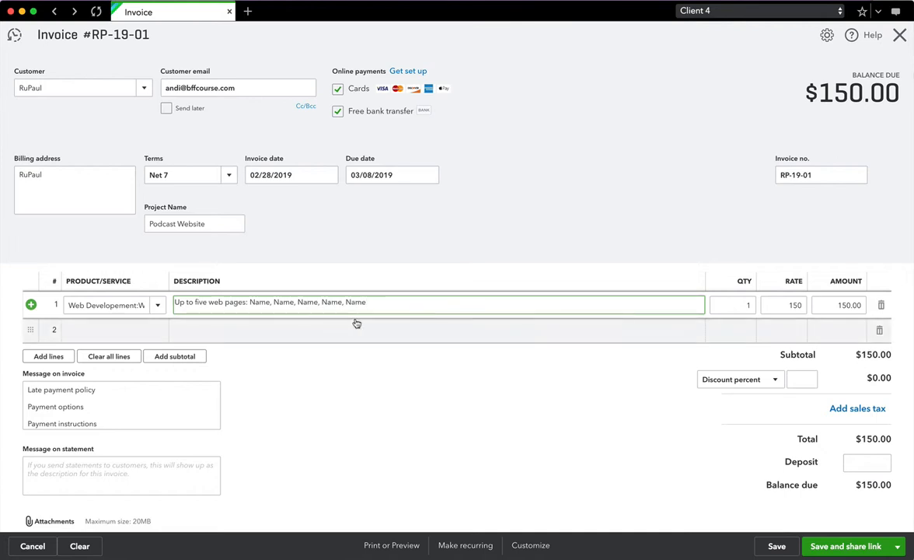
pyautogui.click(744, 305)
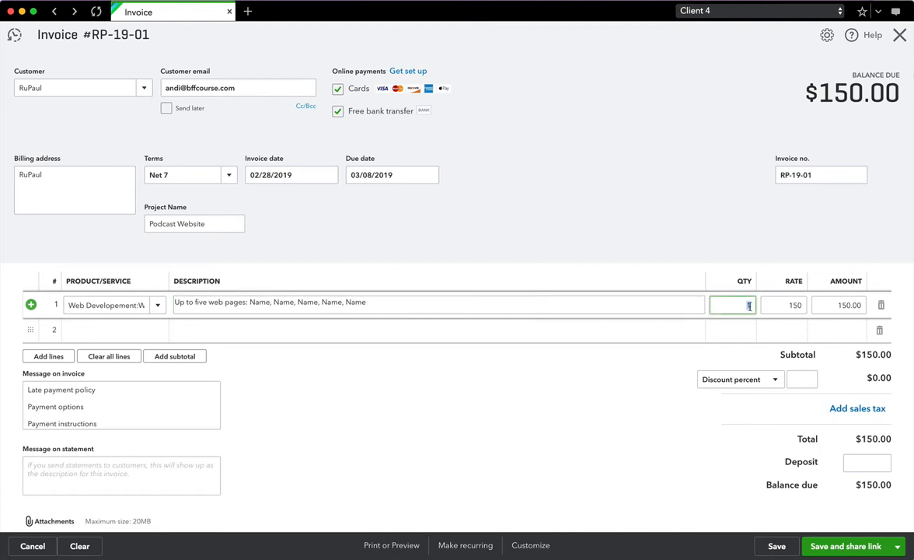
pyautogui.write('2')
pyautogui.press('Tab')
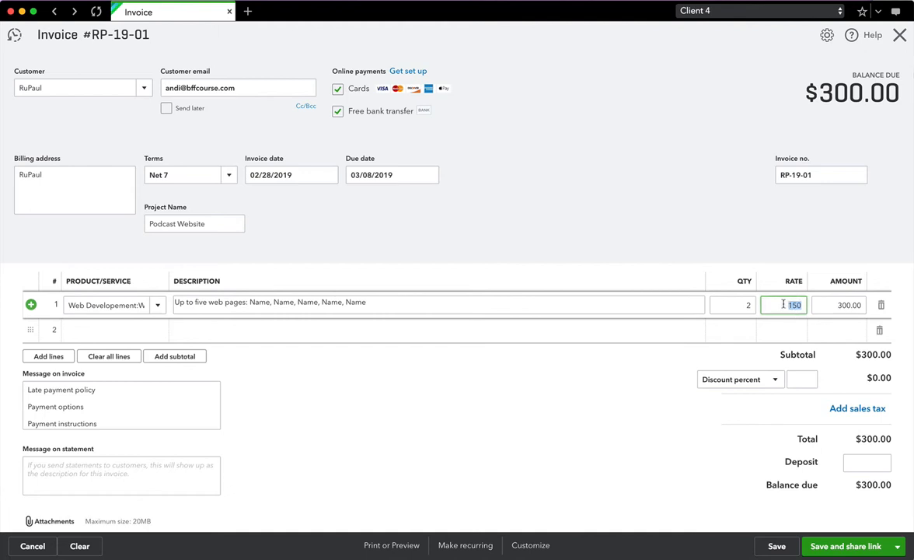
pyautogui.write('125')
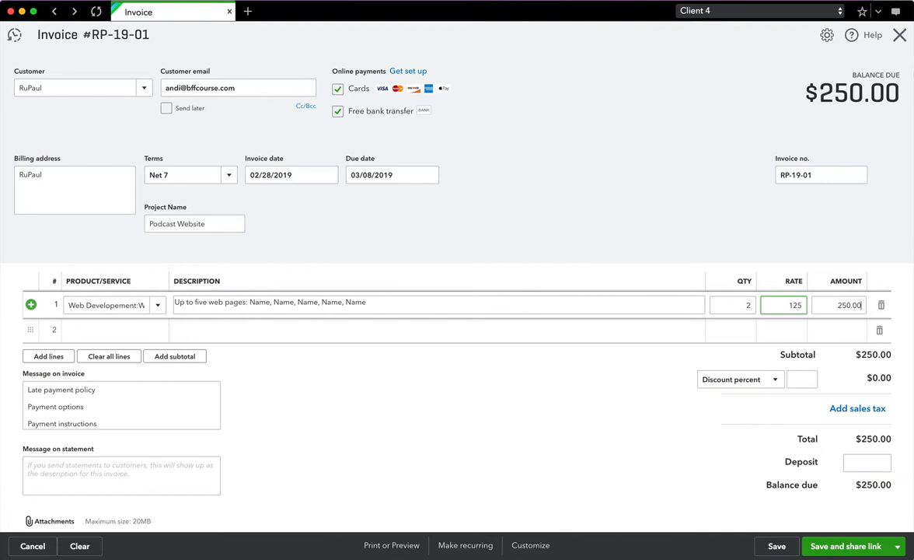
pyautogui.press('Tab')
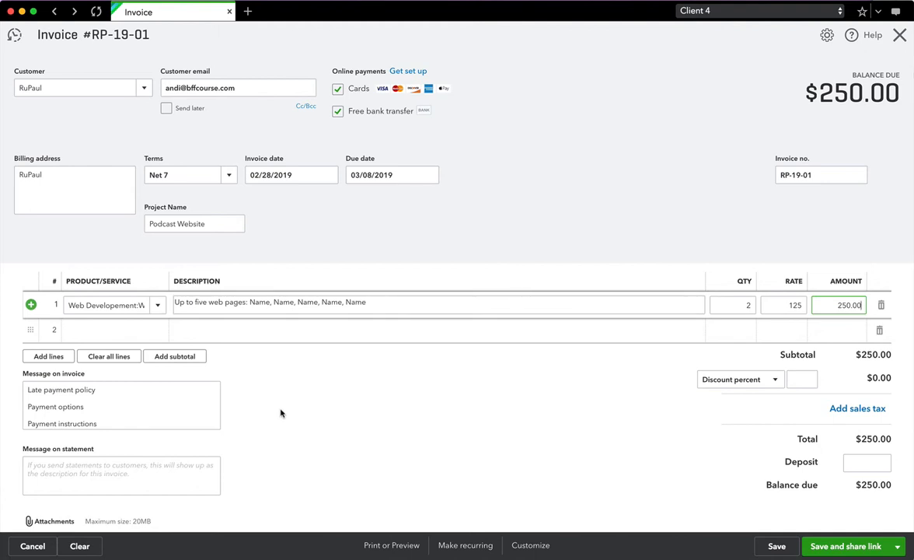
# - Add line 2 as My Little Pony Posters, quantity 100 at rate 20
pyautogui.click(102, 334)
pyautogui.click(156, 332)
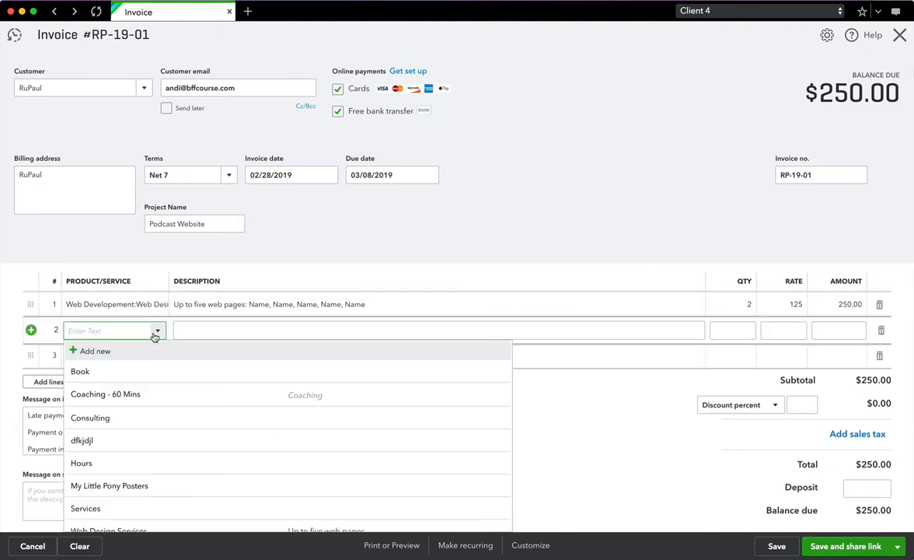
pyautogui.click(128, 485)
pyautogui.click(731, 330)
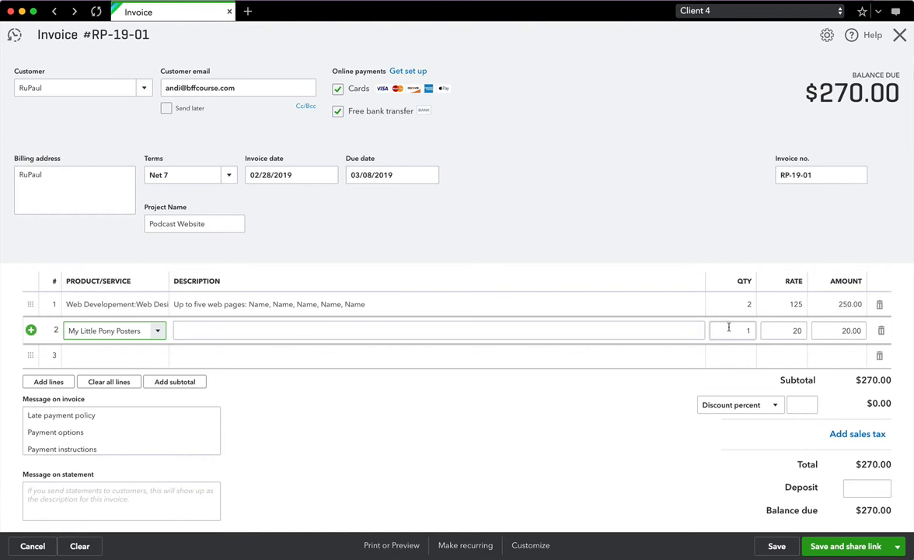
pyautogui.write('100')
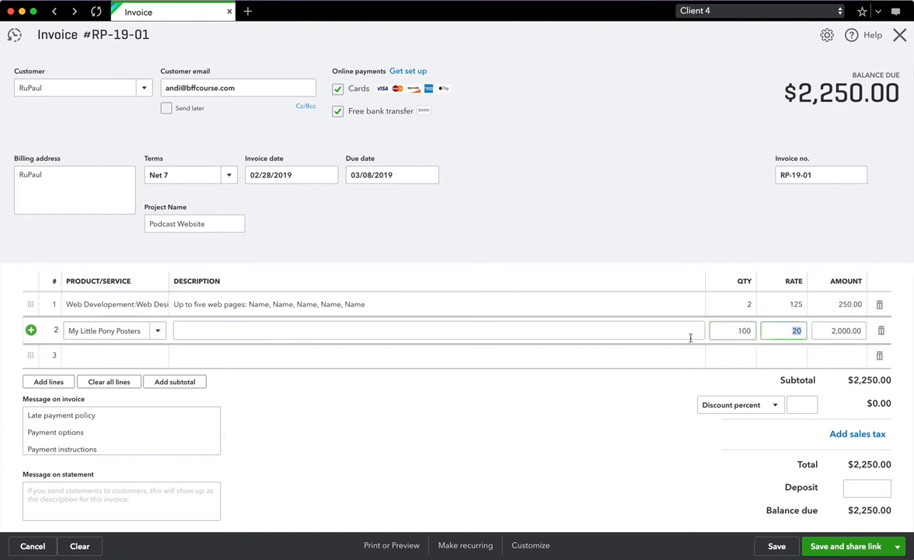
# - Add line 3 as Consulting, 1 at 200, bringing the balance to $2,450.00
pyautogui.click(119, 355)
pyautogui.click(157, 356)
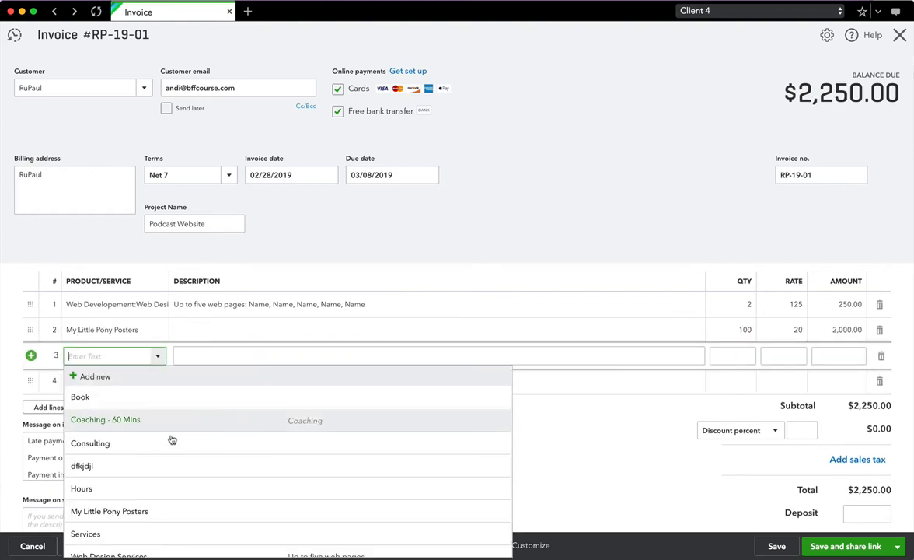
pyautogui.click(175, 442)
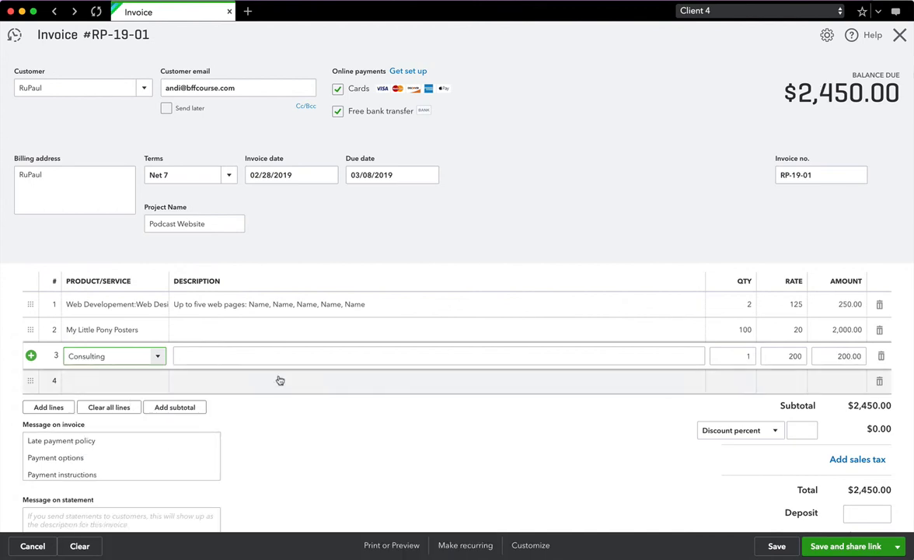
pyautogui.click(324, 415)
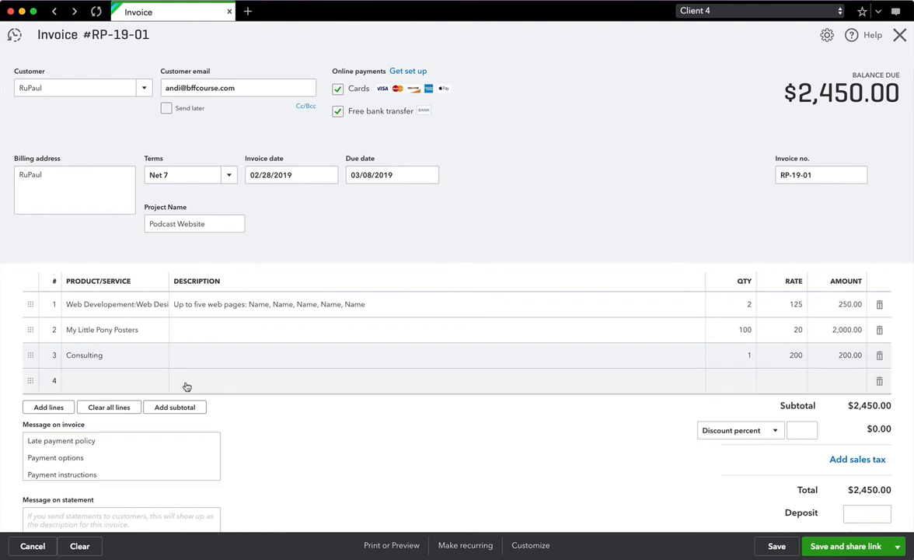
pyautogui.click(52, 409)
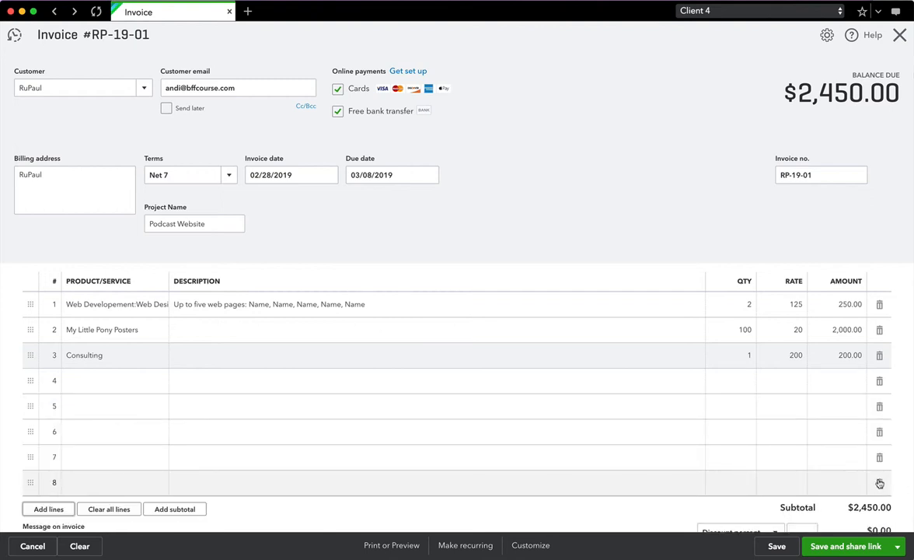
pyautogui.click(879, 483)
pyautogui.click(880, 457)
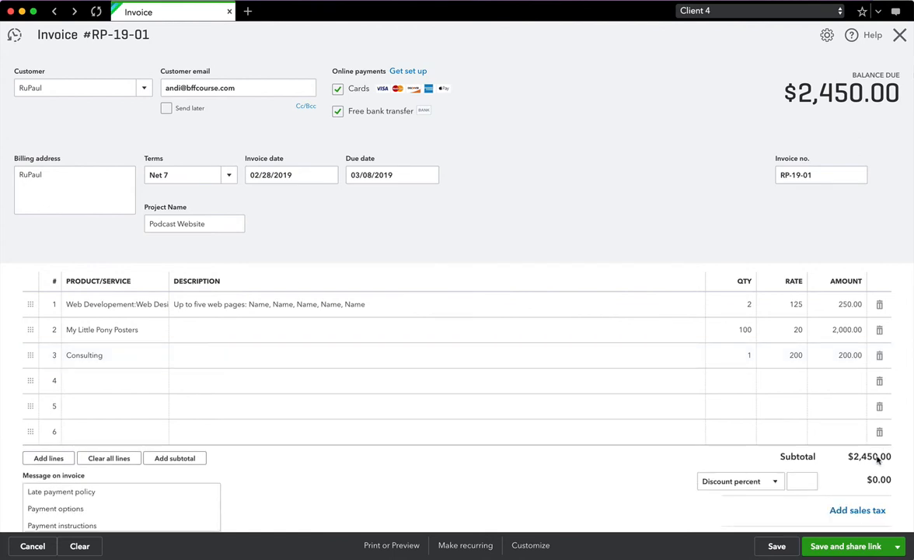
pyautogui.click(881, 432)
pyautogui.click(879, 405)
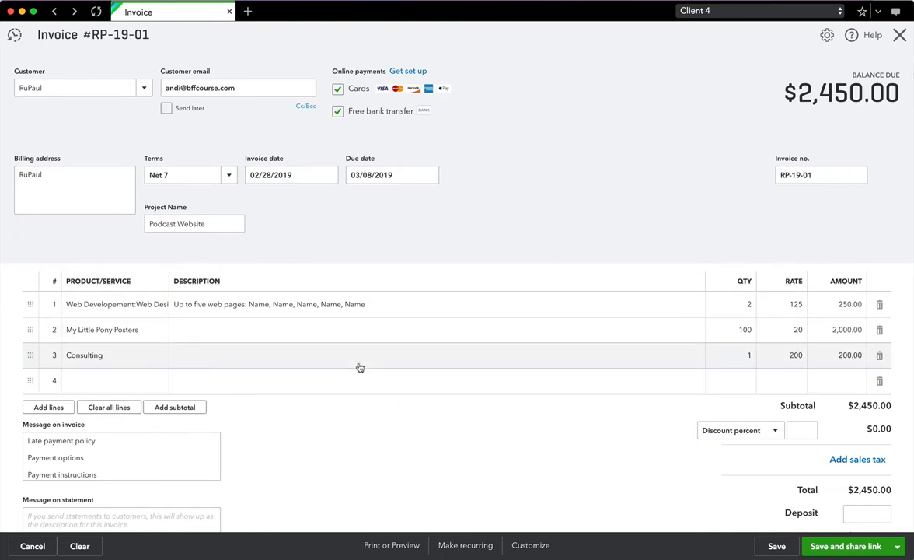
# - Insert two subtotal lines and position them around the first item
pyautogui.click(186, 410)
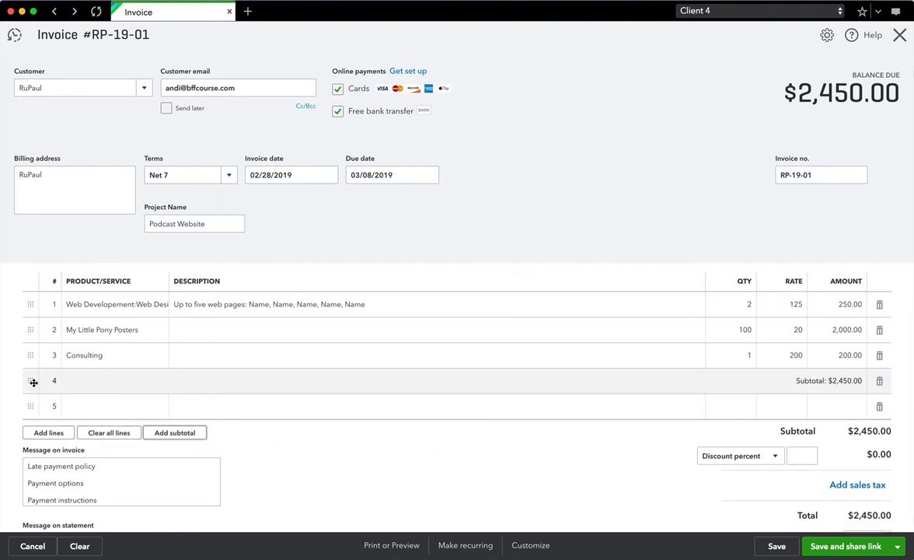
pyautogui.moveTo(32, 380); pyautogui.dragTo(33, 350)
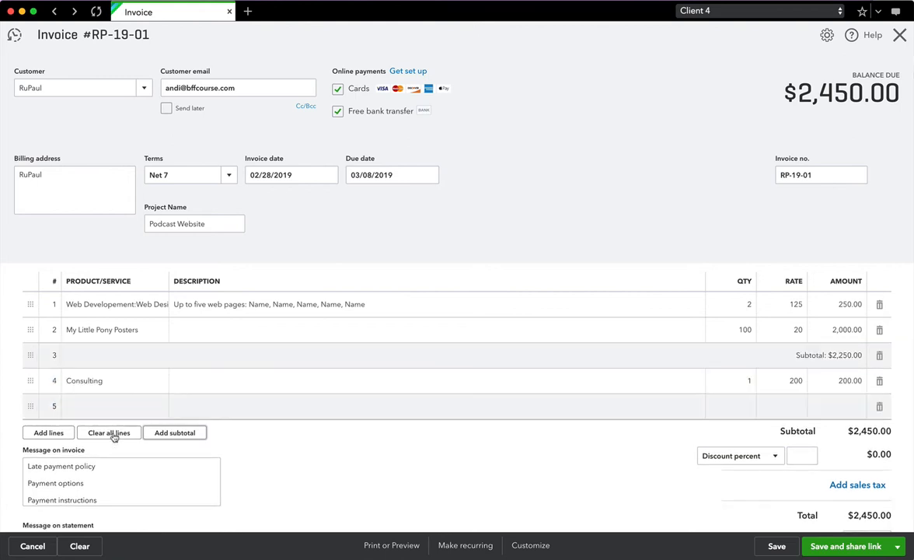
pyautogui.click(181, 434)
pyautogui.moveTo(28, 406); pyautogui.dragTo(28, 318)
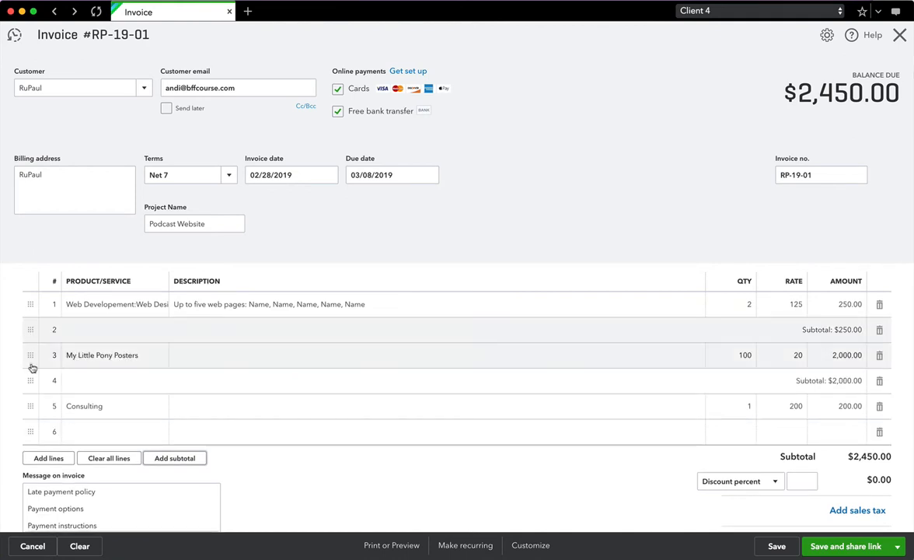
# - Add a subtotal for Consulting, move Consulting under web development, and delete the empty subtotal
pyautogui.click(175, 460)
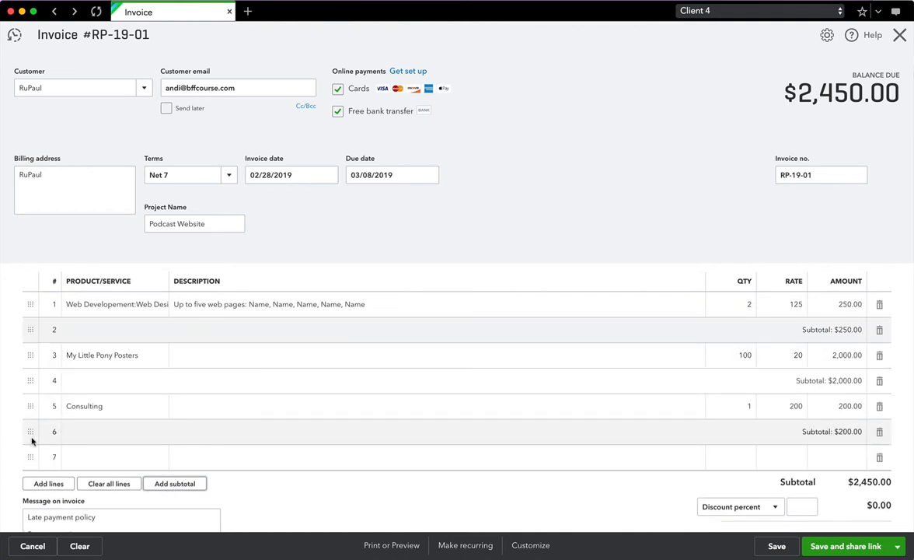
pyautogui.moveTo(30, 432)
pyautogui.mouseDown()
pyautogui.moveTo(31, 306)
pyautogui.moveTo(38, 418)
pyautogui.moveTo(23, 421)
pyautogui.mouseUp()
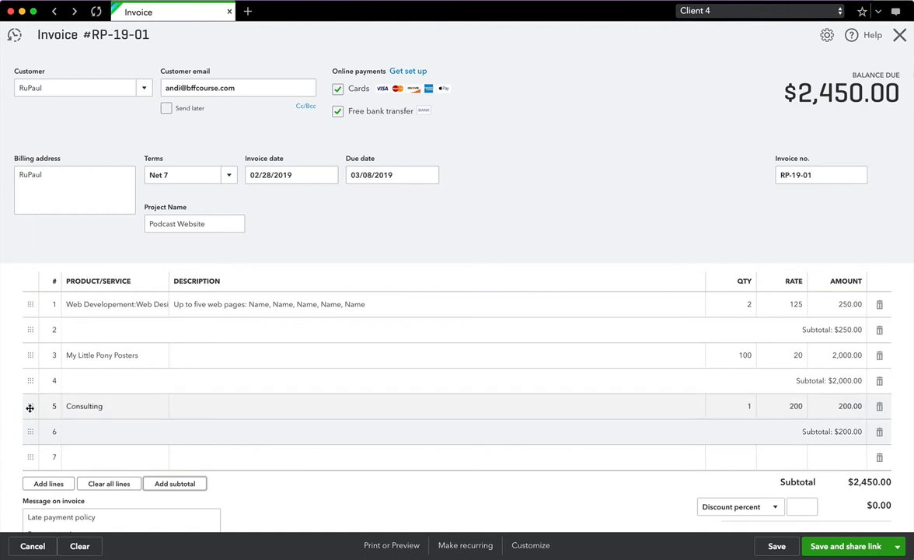
pyautogui.moveTo(30, 407); pyautogui.dragTo(33, 318)
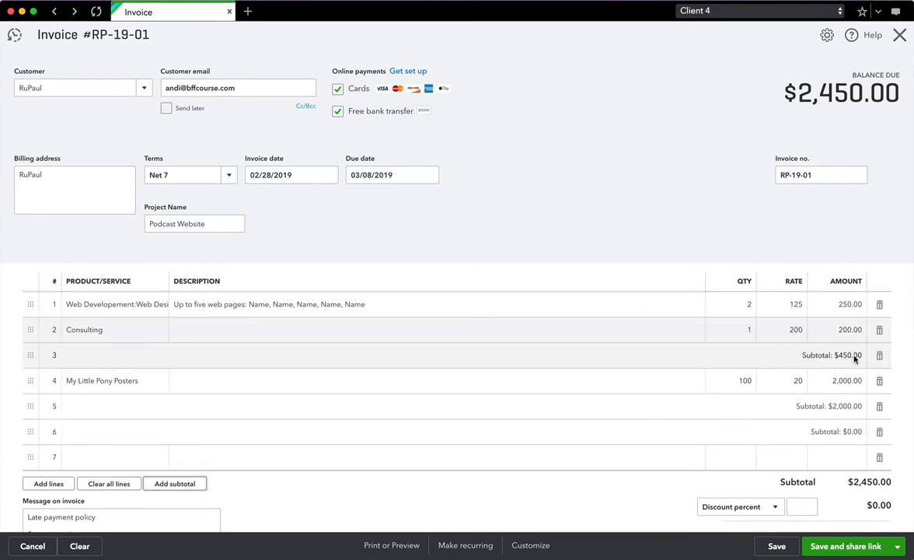
pyautogui.click(880, 432)
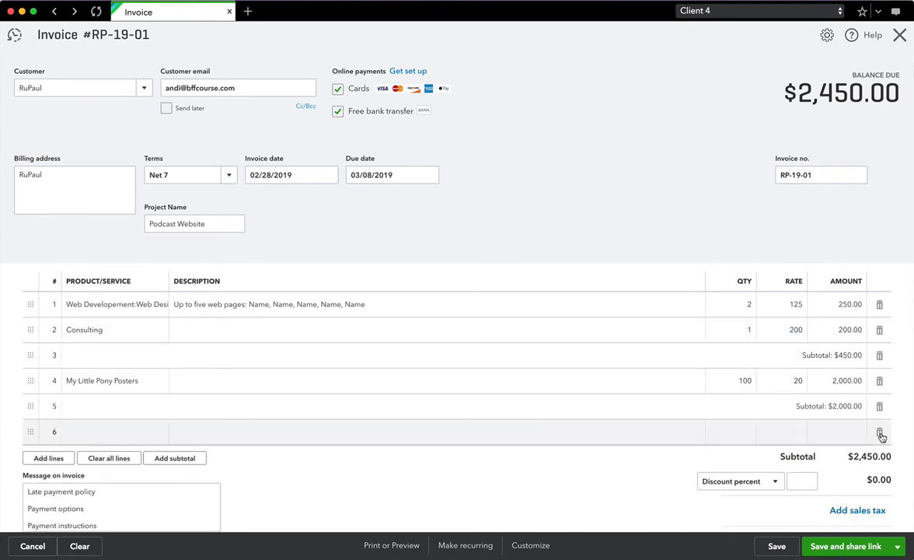
pyautogui.scroll(-3, 591, 460)
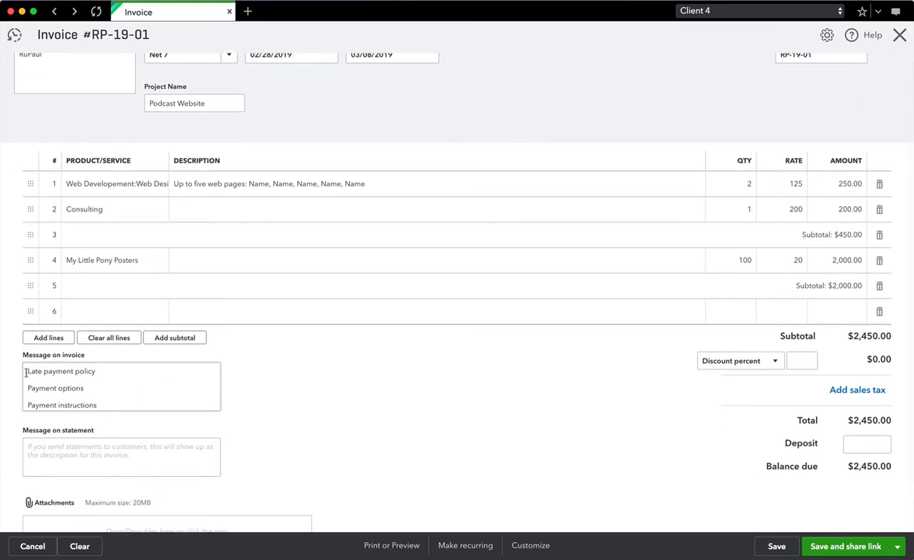
pyautogui.moveTo(27, 374); pyautogui.dragTo(96, 406)
pyautogui.click(101, 402)
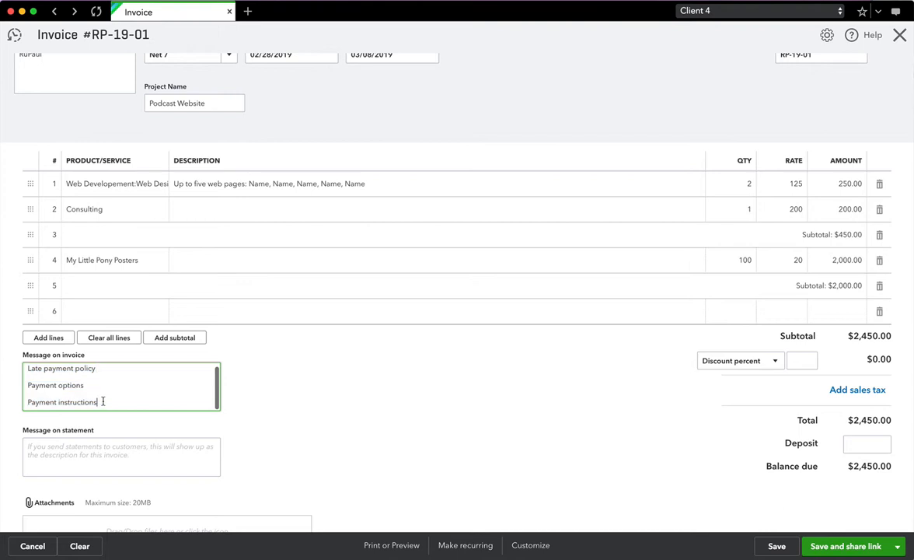
pyautogui.scroll(1, 102, 400)
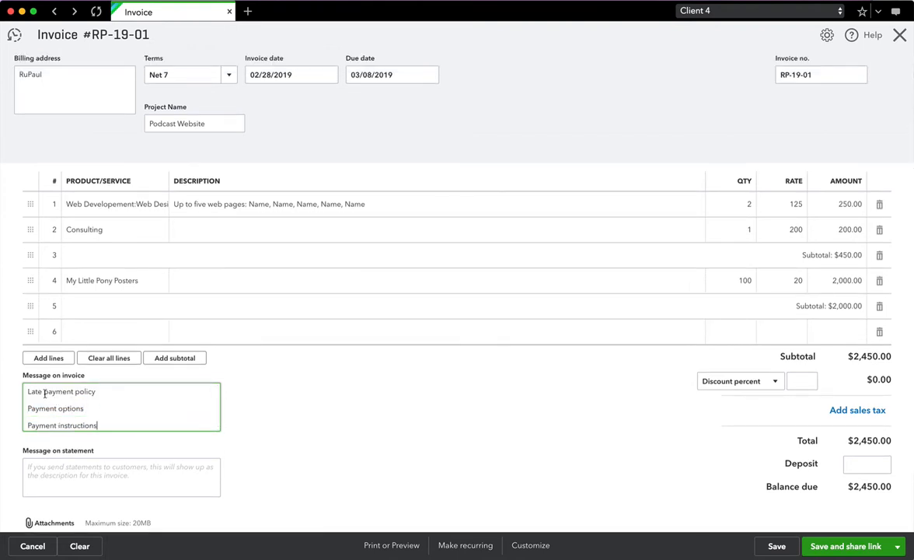
pyautogui.click(80, 407)
pyautogui.scroll(-2, 170, 396)
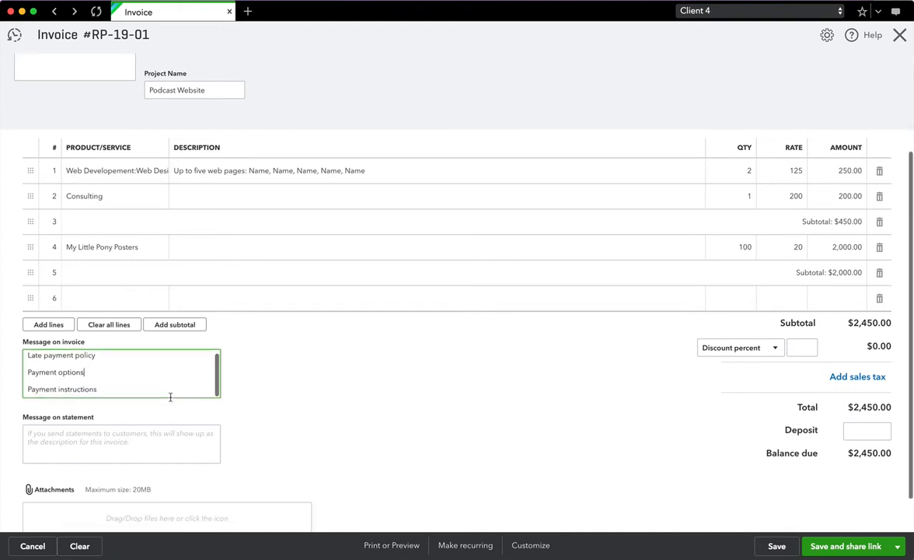
pyautogui.click(119, 434)
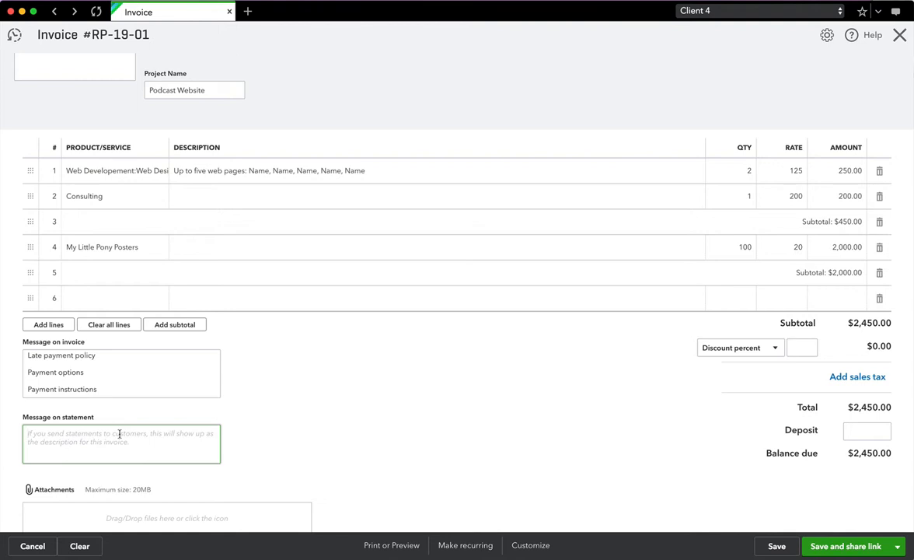
pyautogui.scroll(-1, 119, 434)
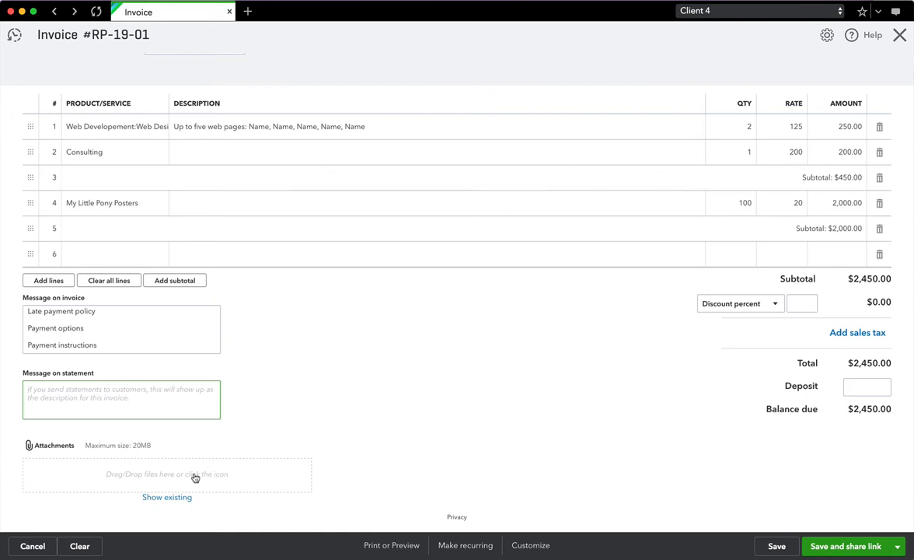
pyautogui.scroll(1, 500, 362)
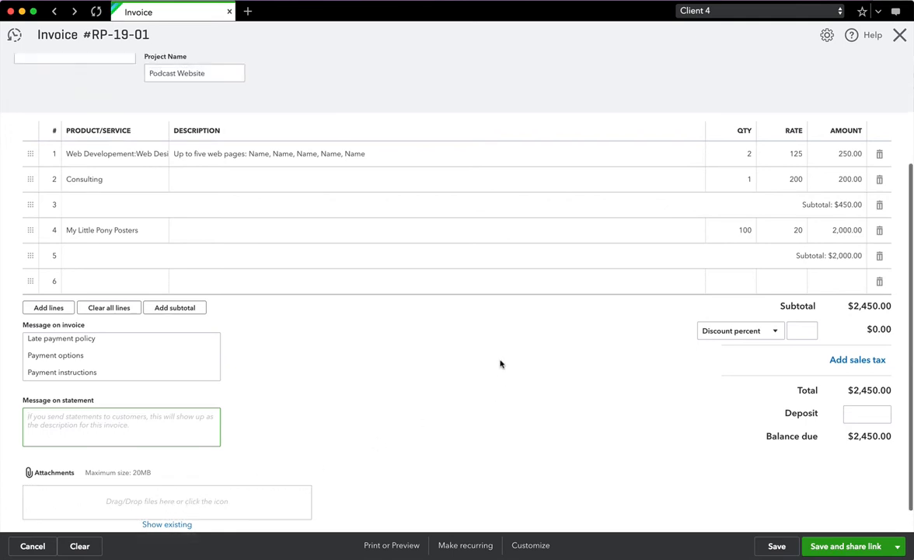
pyautogui.scroll(2, 771, 321)
pyautogui.scroll(2, 777, 365)
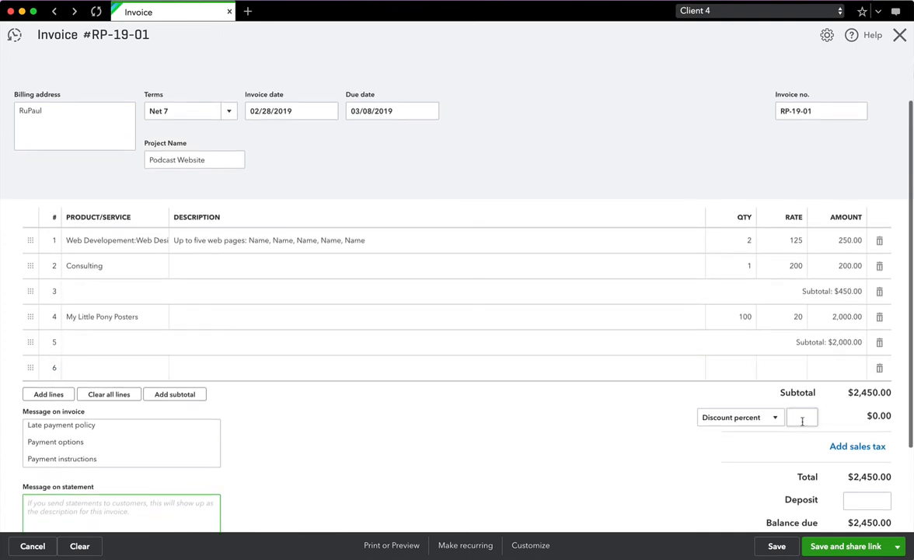
pyautogui.scroll(-1, 727, 357)
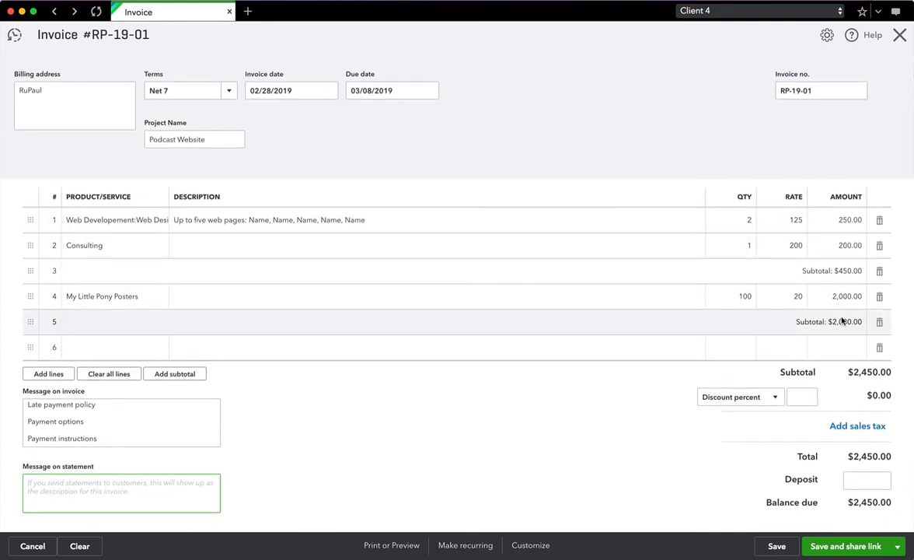
pyautogui.scroll(1, 858, 384)
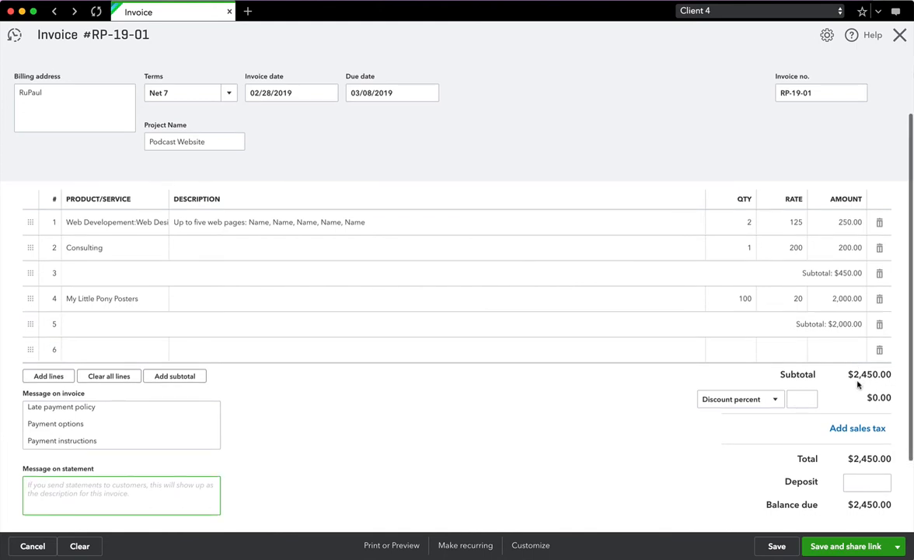
pyautogui.scroll(-1, 859, 384)
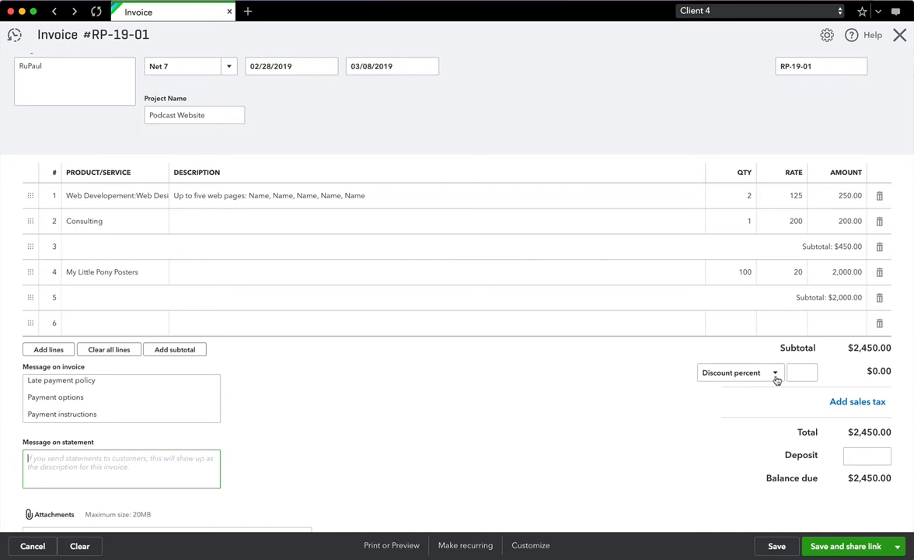
# - Apply a 10% discount, keeping the discount type as a percentage
pyautogui.click(775, 373)
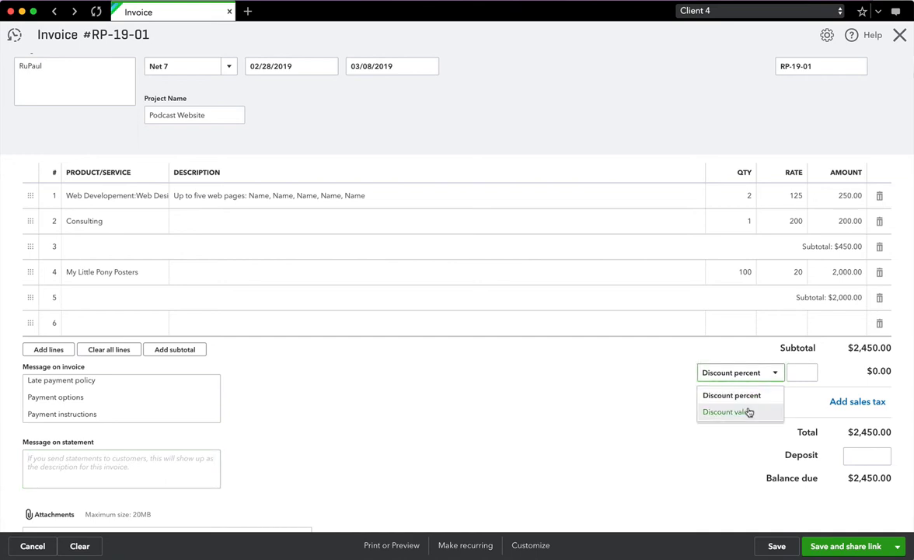
pyautogui.click(801, 373)
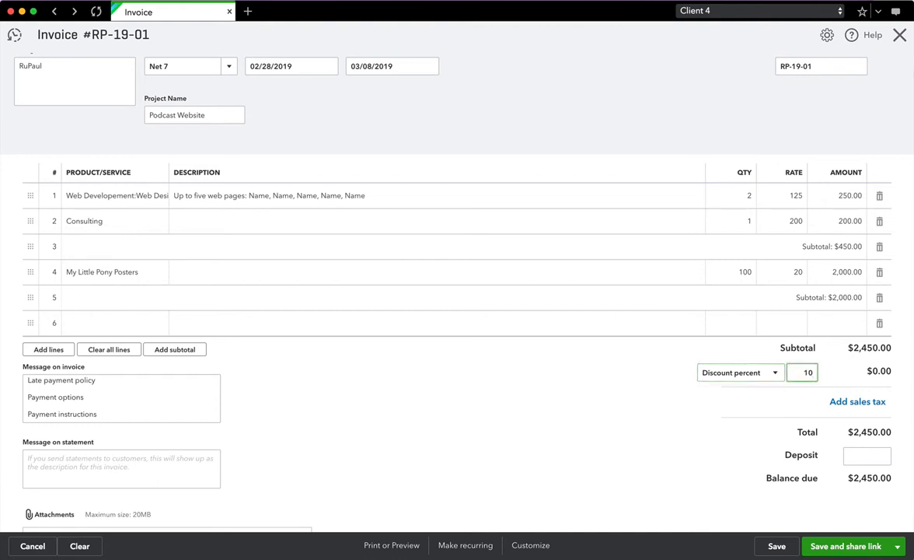
pyautogui.press('Tab')
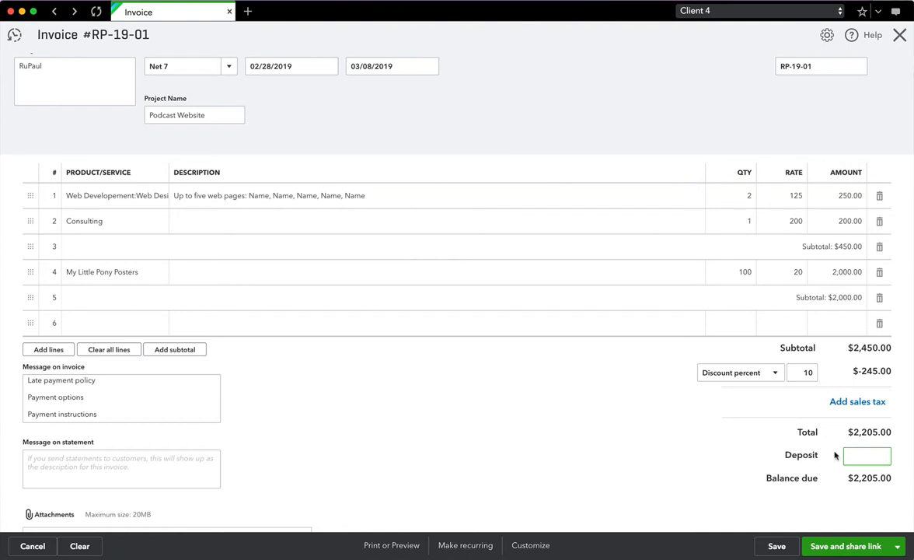
# - Enter a $500 deposit, leaving $1,705.00 balance due
pyautogui.moveTo(783, 456); pyautogui.dragTo(815, 459)
pyautogui.click(823, 458)
pyautogui.click(875, 457)
pyautogui.press('Tab')
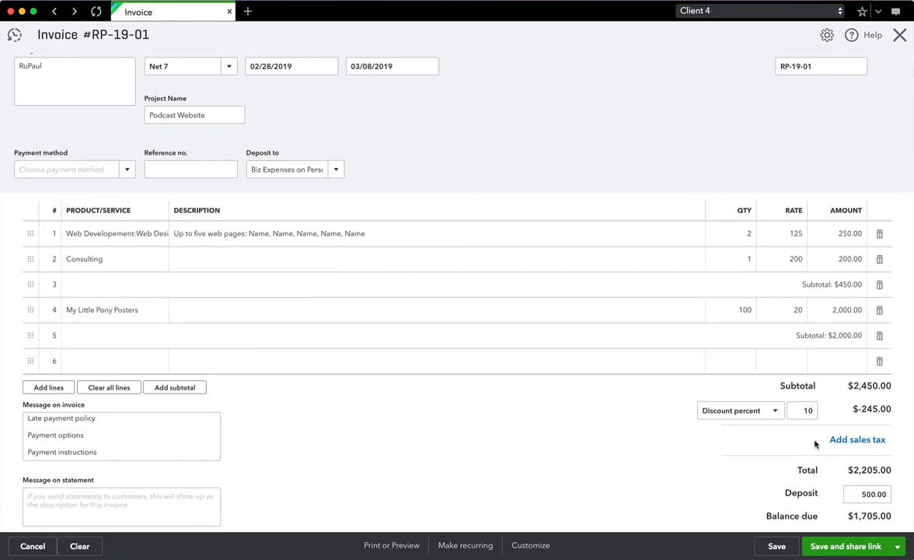
pyautogui.scroll(-2, 777, 459)
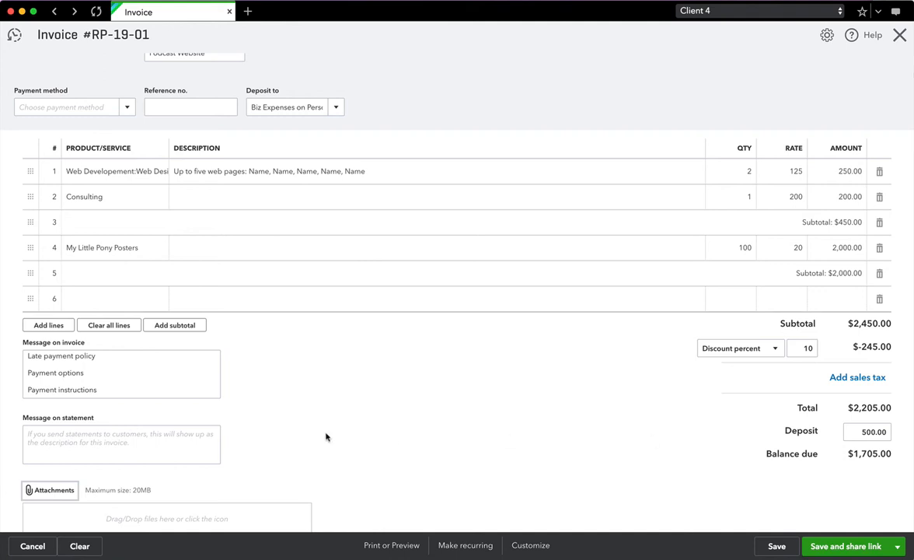
# - Bring up the Print or Preview options from the invoice footer bar
pyautogui.scroll(1, 419, 463)
pyautogui.scroll(3, 418, 463)
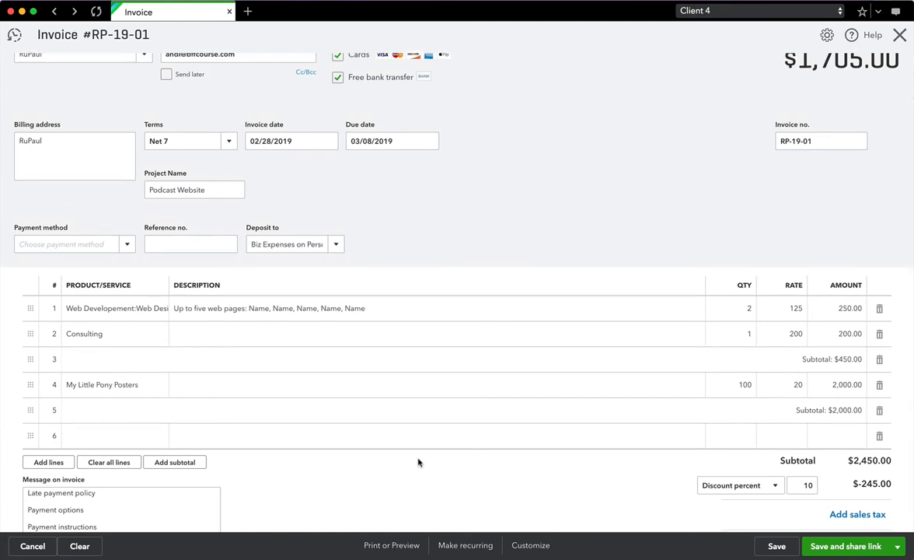
pyautogui.scroll(1, 418, 463)
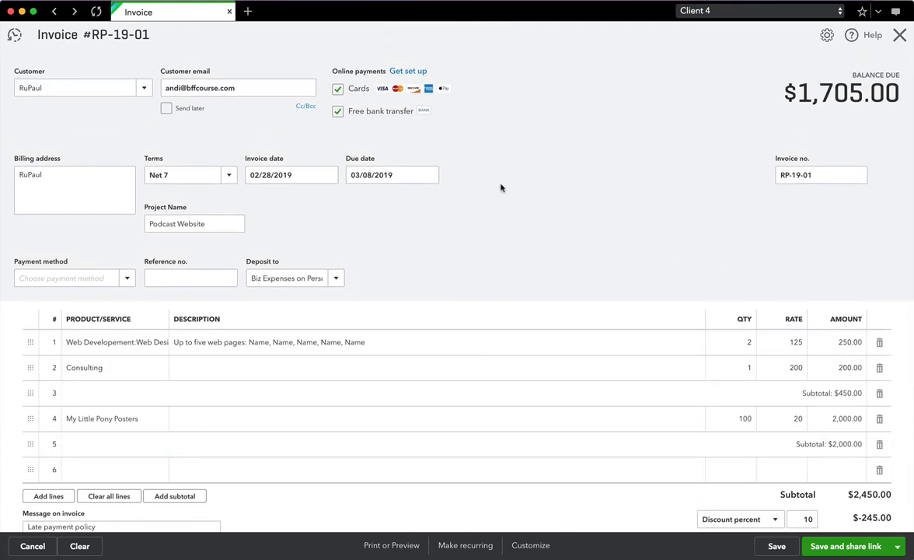
pyautogui.click(389, 545)
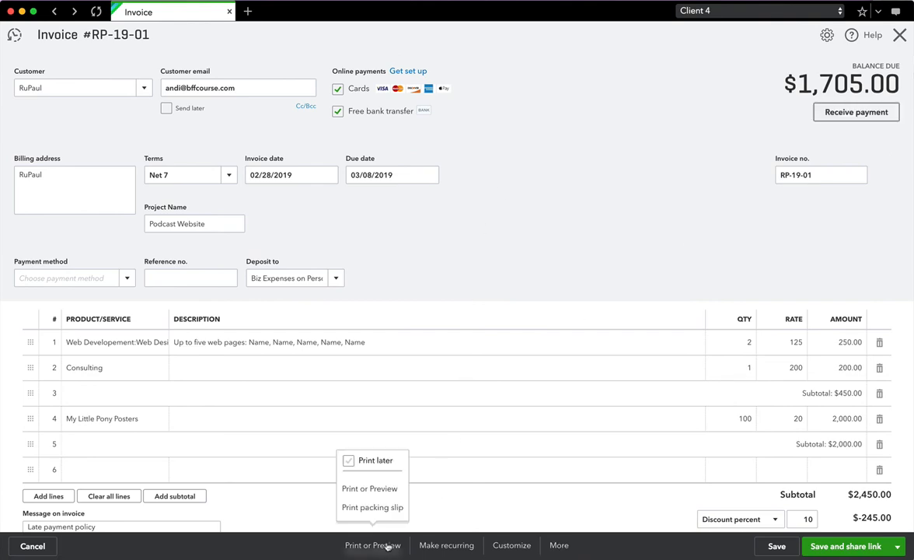
# - Preview the printable invoice RP-19-01, review its $1,705.00 balance, then close the preview
pyautogui.click(369, 488)
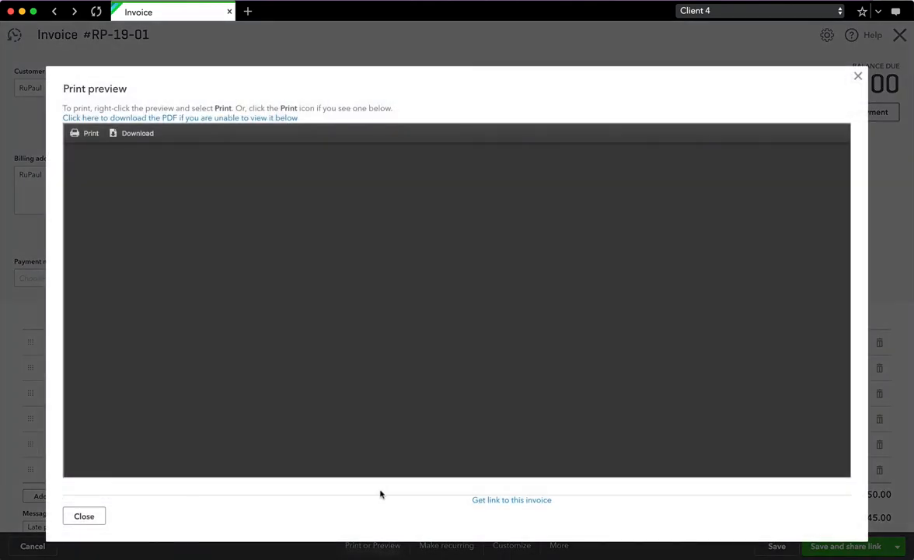
pyautogui.scroll(5, 650, 318)
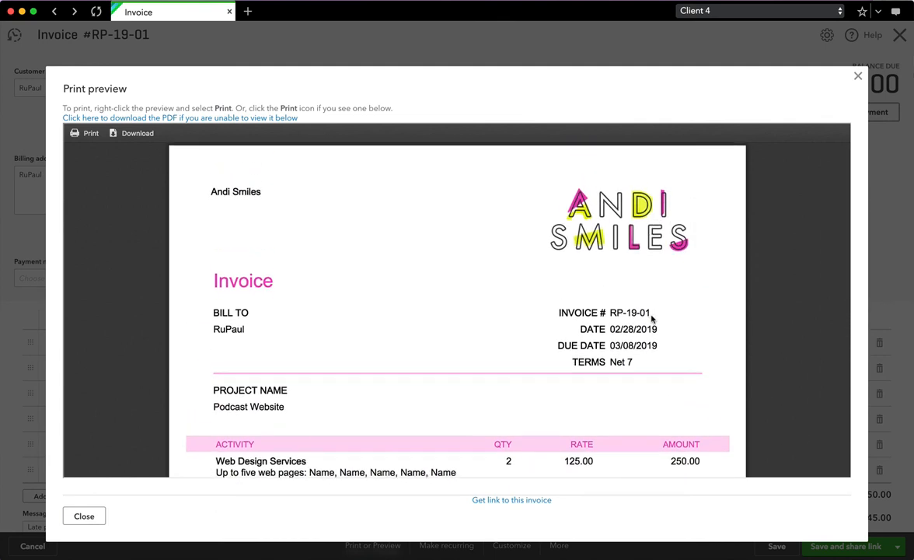
pyautogui.scroll(-5, 652, 318)
pyautogui.scroll(-5, 652, 319)
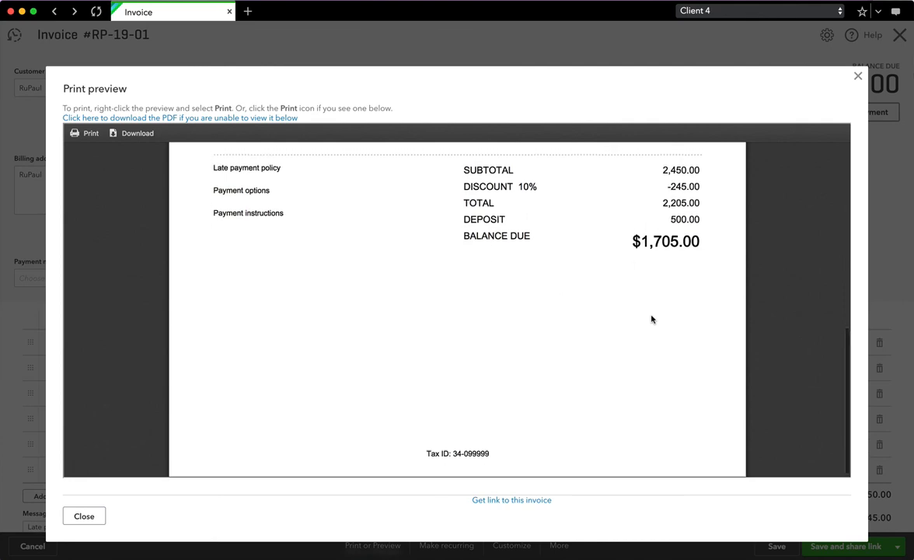
pyautogui.scroll(10, 652, 318)
pyautogui.click(856, 75)
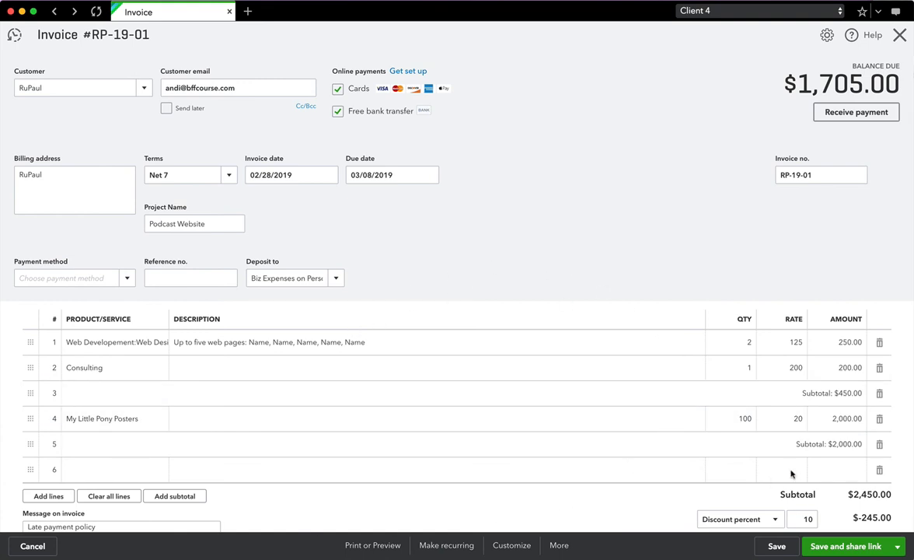
# - Check the Customize template choices without changing them, then save invoice RP-19-01
pyautogui.scroll(-3, 792, 468)
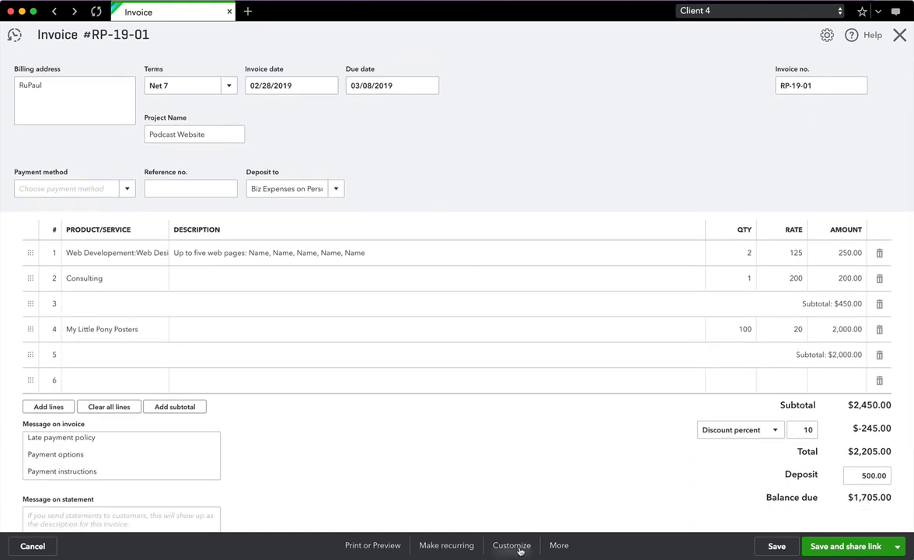
pyautogui.click(514, 546)
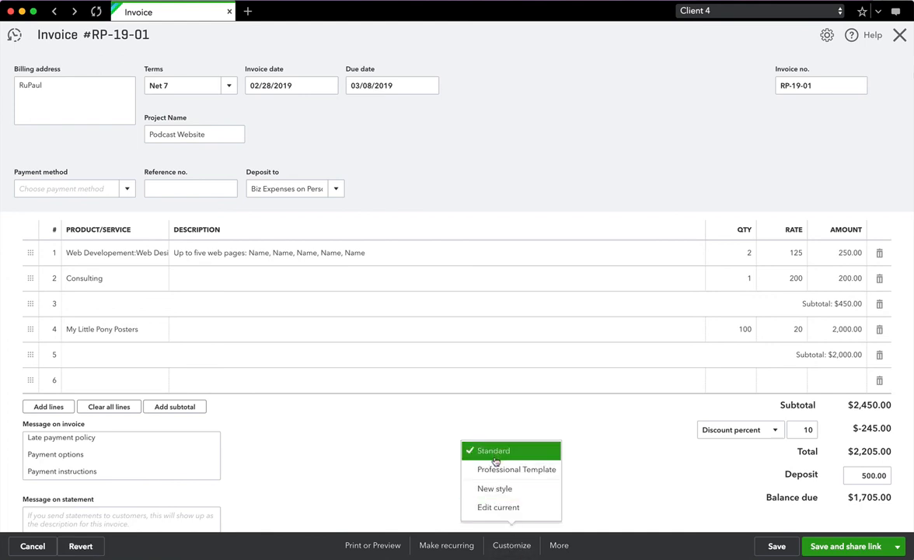
pyautogui.click(631, 463)
pyautogui.scroll(3, 630, 463)
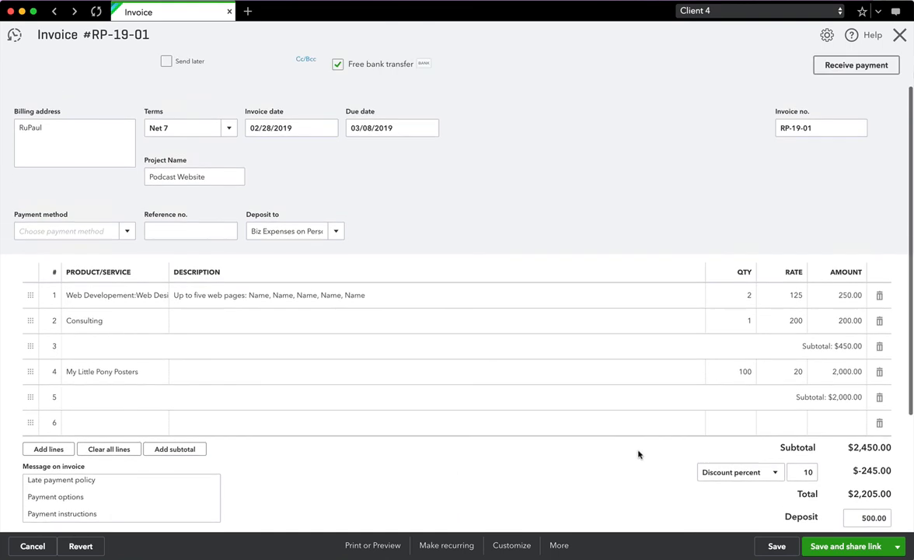
pyautogui.click(775, 546)
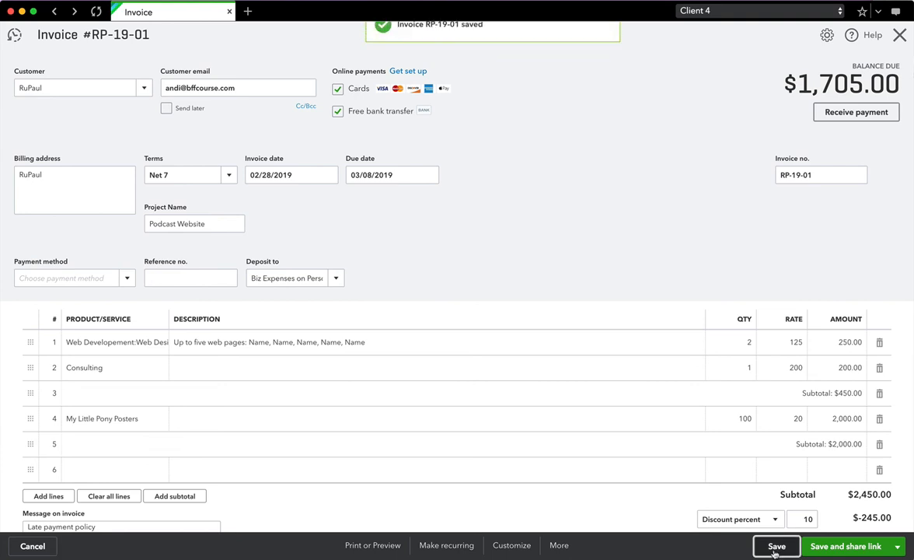